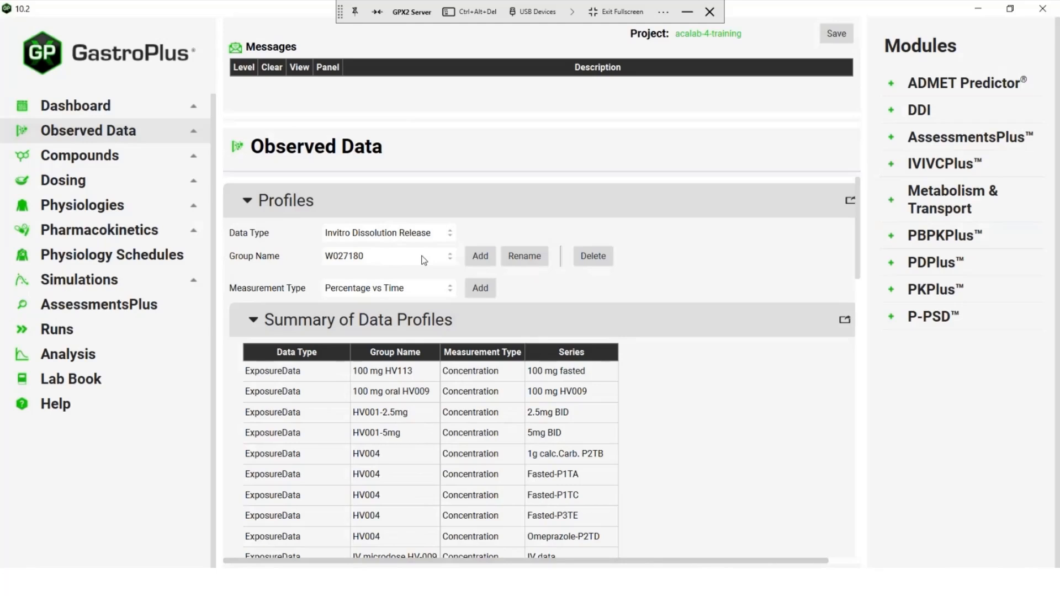
- Add a Percentage vs Time series named "ph6.8 0.2pct SDS" to the W027180 in vitro dissolution release group
left_click(479, 290)
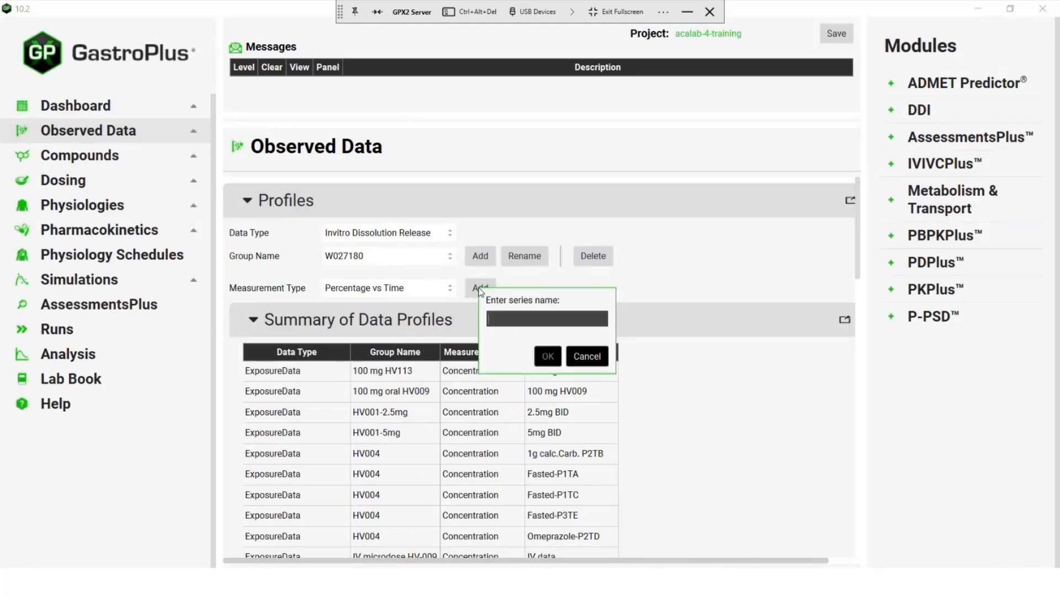
type("ph6.8 0.2pct SDS")
left_click(549, 352)
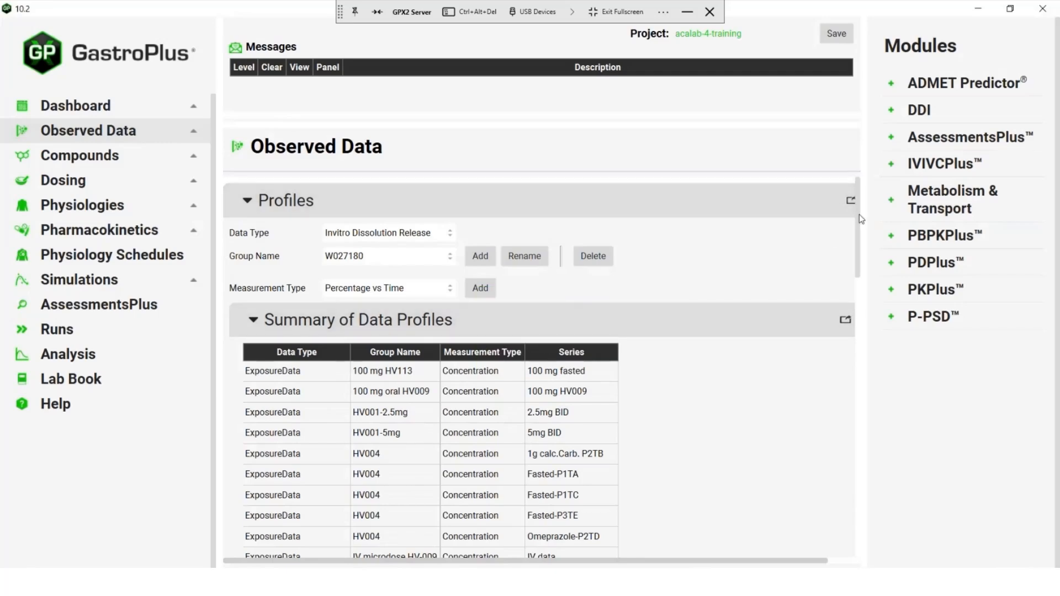
- Display only the ph6.8 0.2pct SDS series and set its data table's time unit to min
left_click_drag(859, 260, 850, 478)
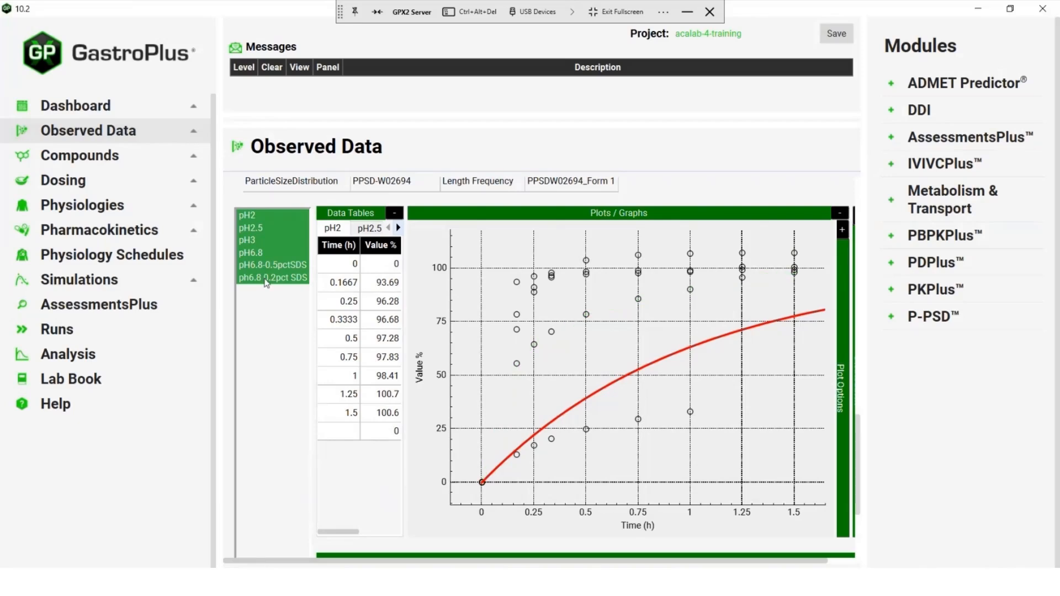
left_click(267, 279)
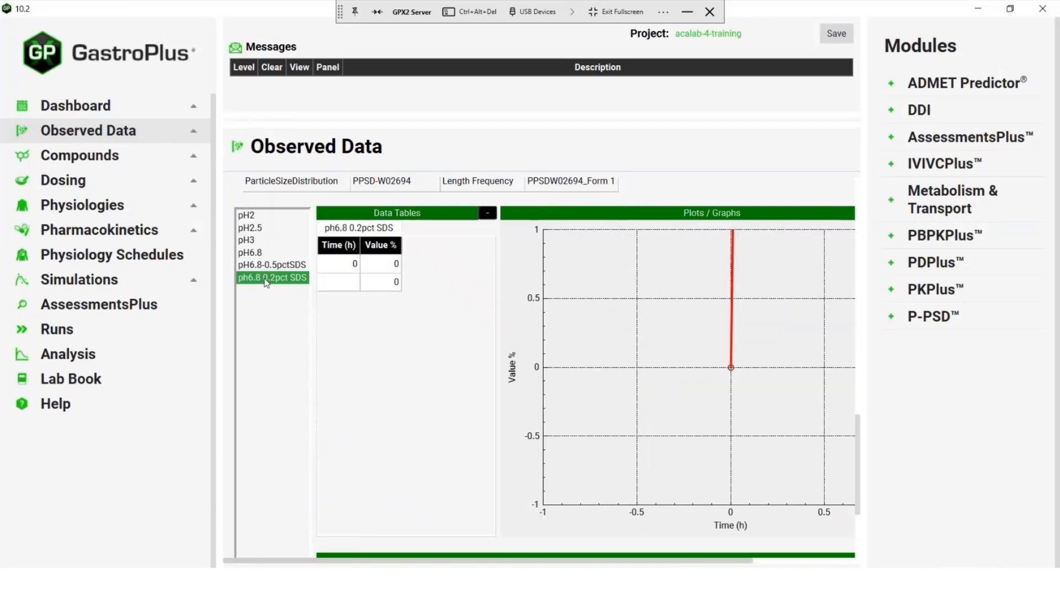
left_click(356, 248)
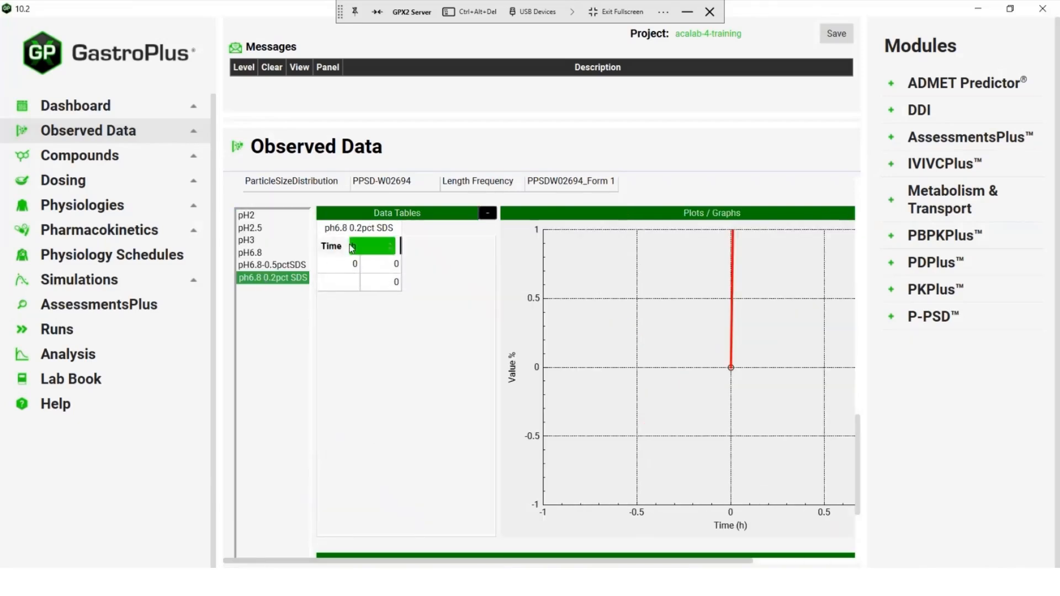
left_click(386, 247)
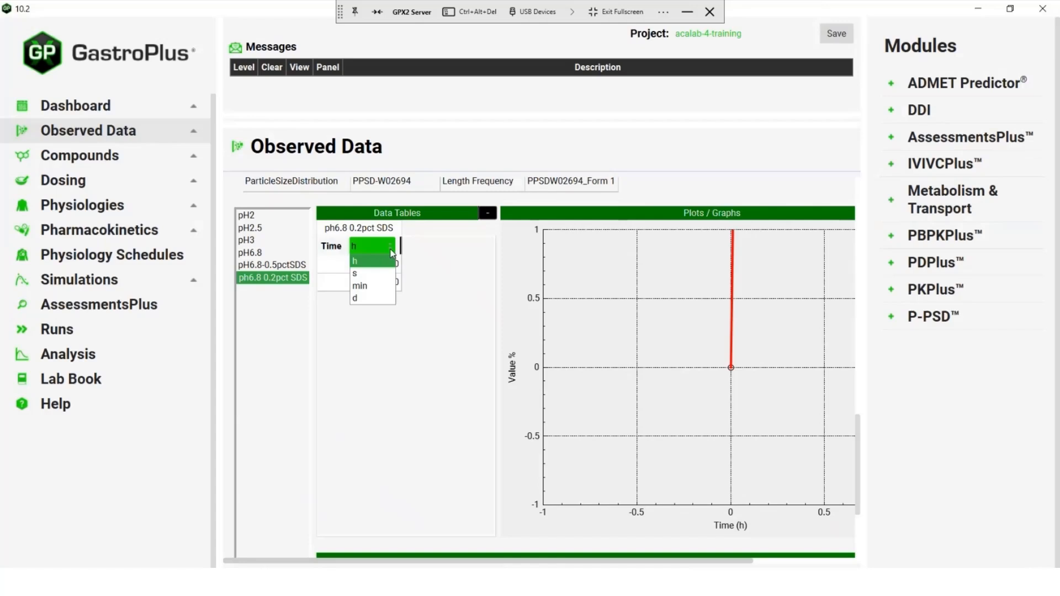
left_click(369, 287)
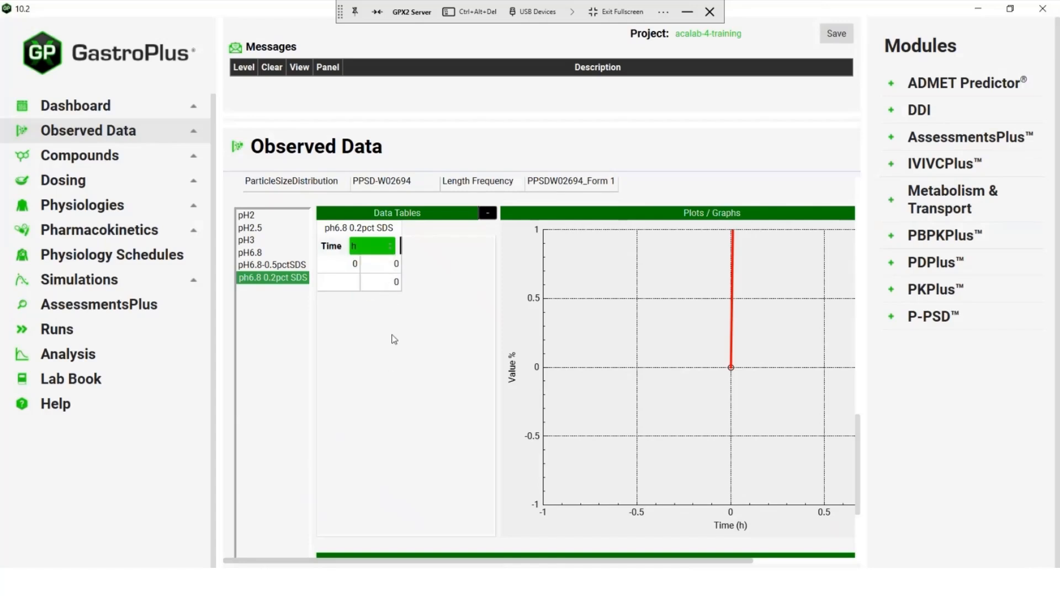
left_click(449, 514)
- Switch to the Input data workbook in Excel and copy the time and percent dissolved values B8:C15 from the Batch Dissolution data sheet
left_click(493, 581)
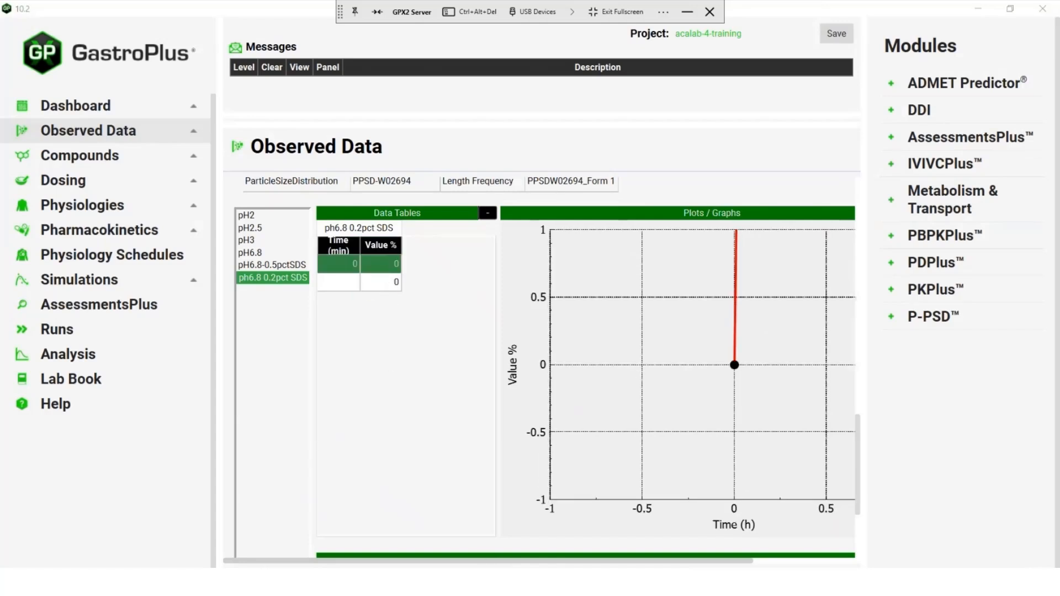
left_click(494, 527)
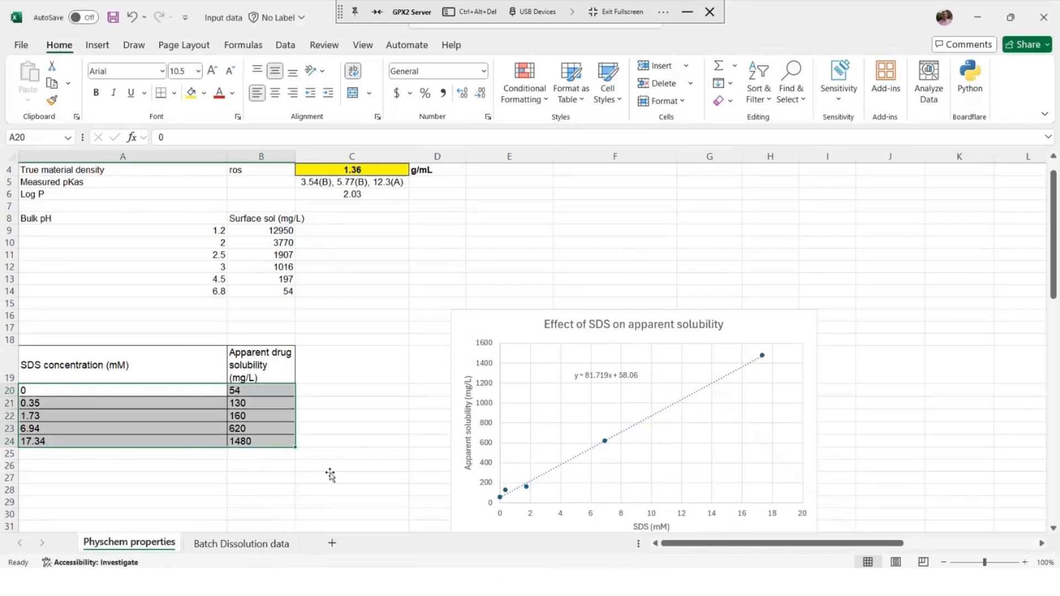
left_click(213, 544)
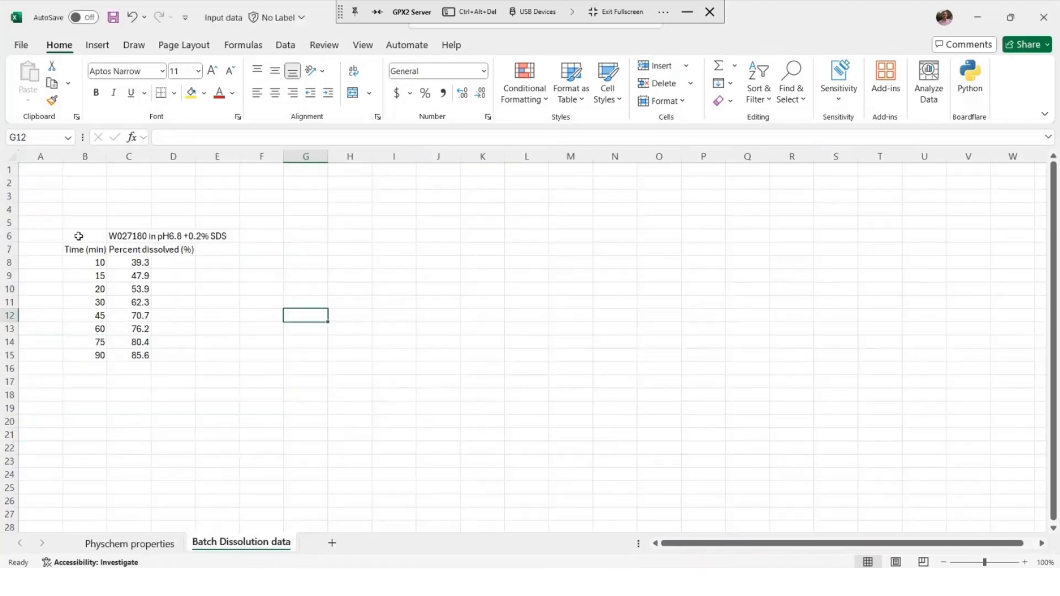
left_click_drag(94, 266, 146, 355)
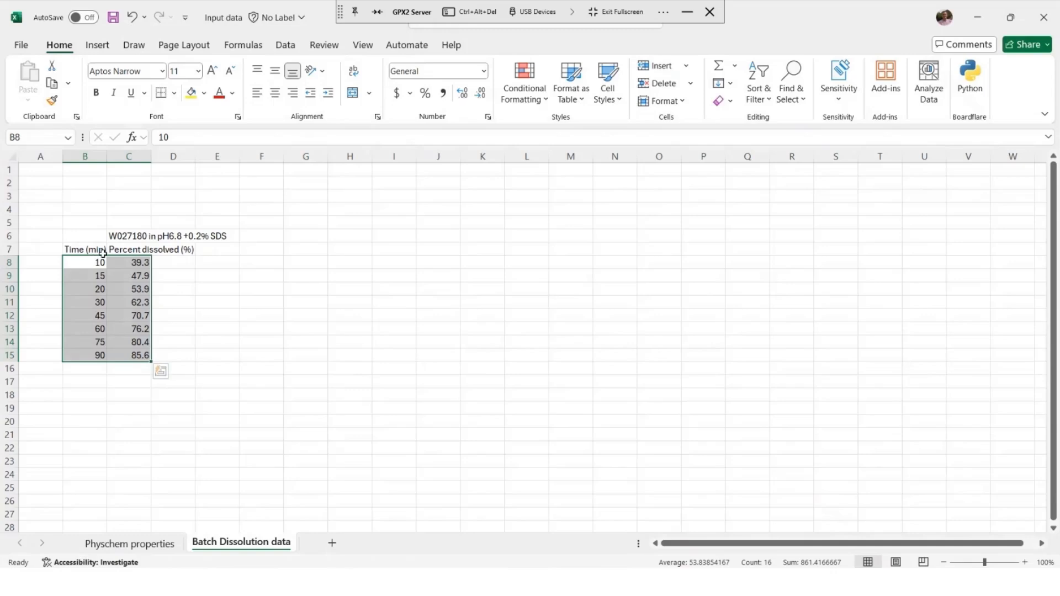
key("ctrl+c")
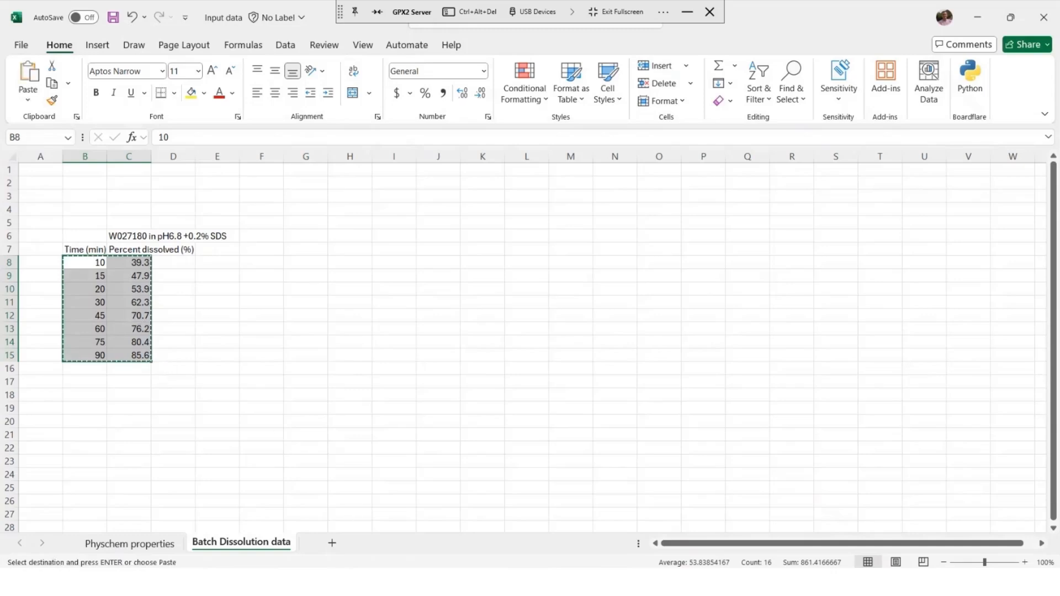
- Return to GastroPlus and paste the copied dissolution values into the ph6.8 0.2pct SDS data table
key("alt+Tab")
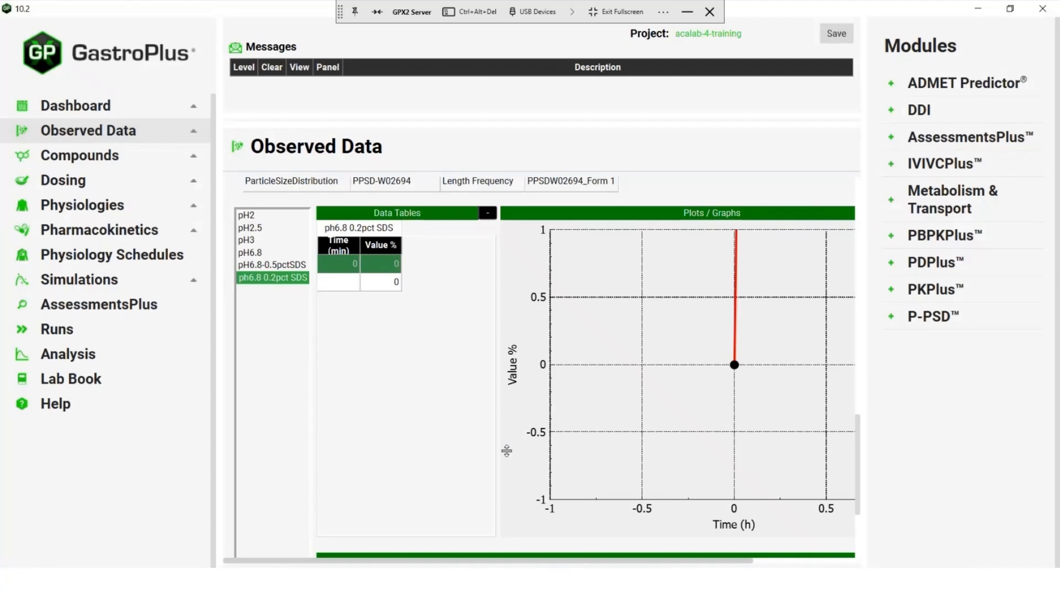
right_click(346, 265)
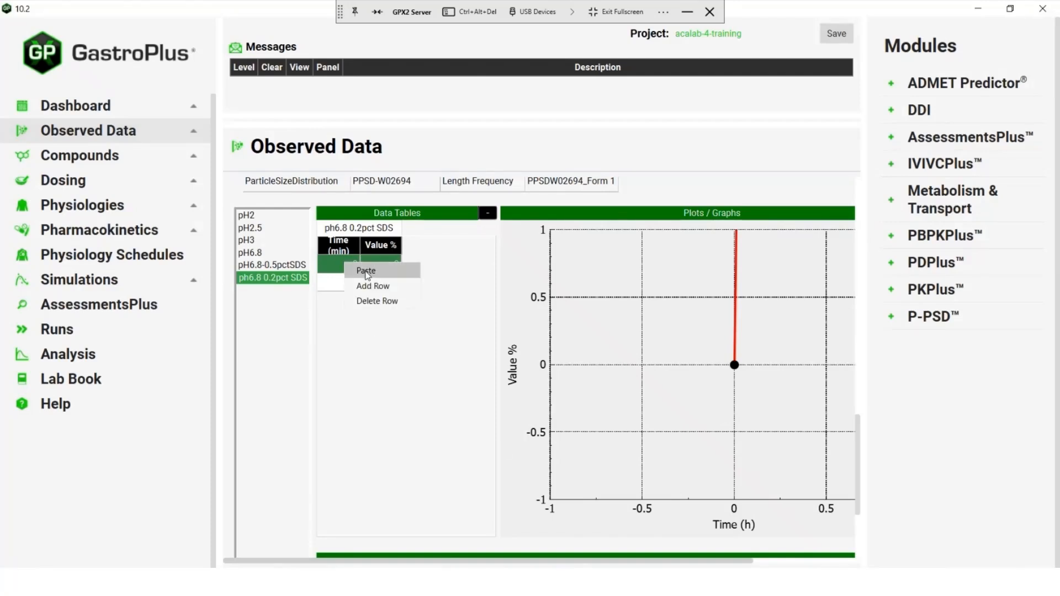
left_click(366, 271)
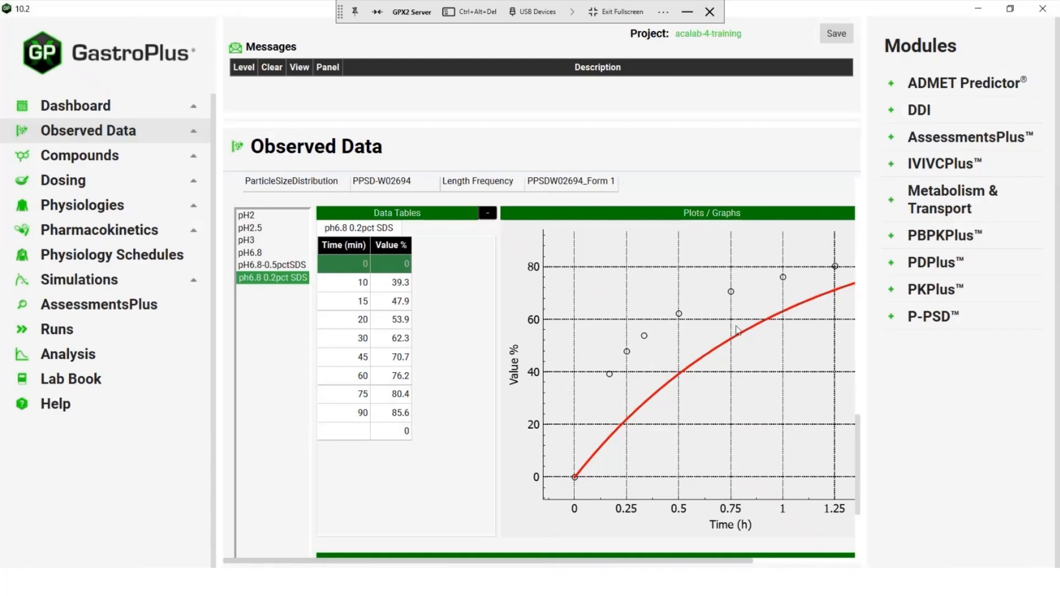
- Plot all W027180 dissolution series from pH2 to ph6.8 0.2pct SDS together and inspect the profiles
left_click(261, 216, "shift")
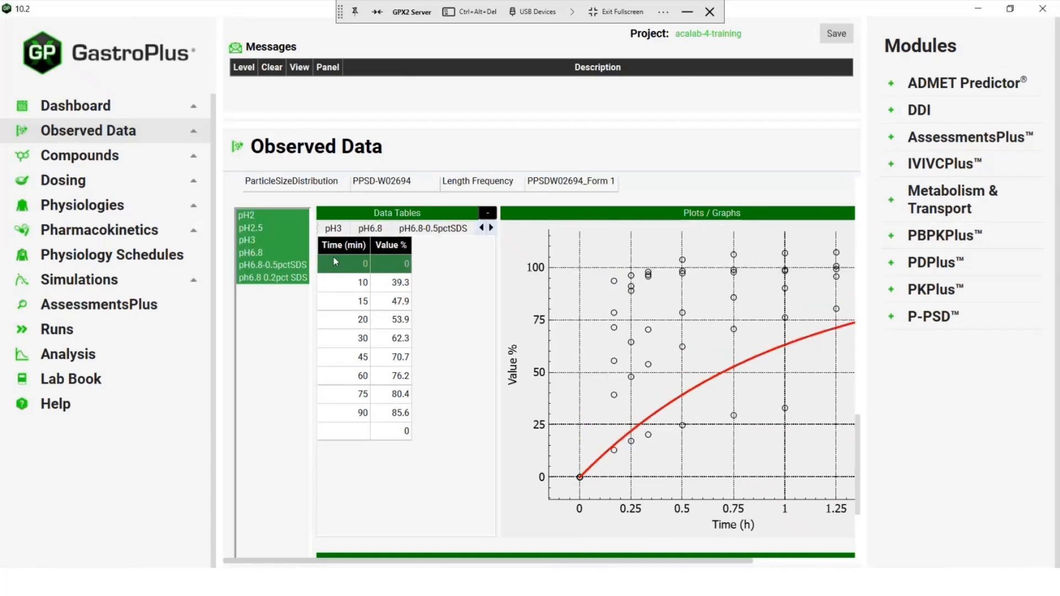
left_click_drag(746, 564, 840, 564)
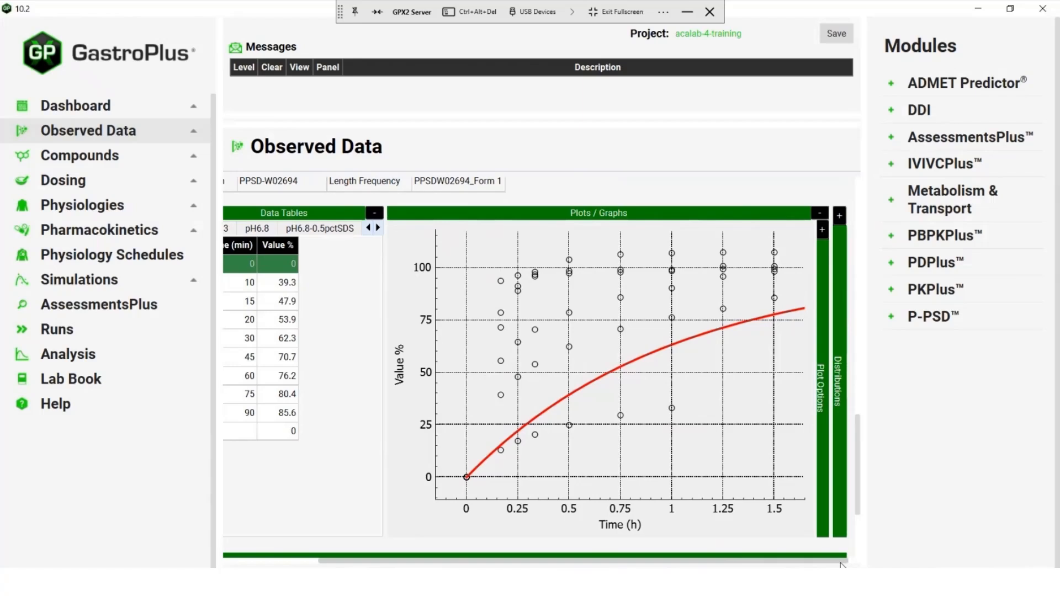
scroll(514, 400, "down", 2)
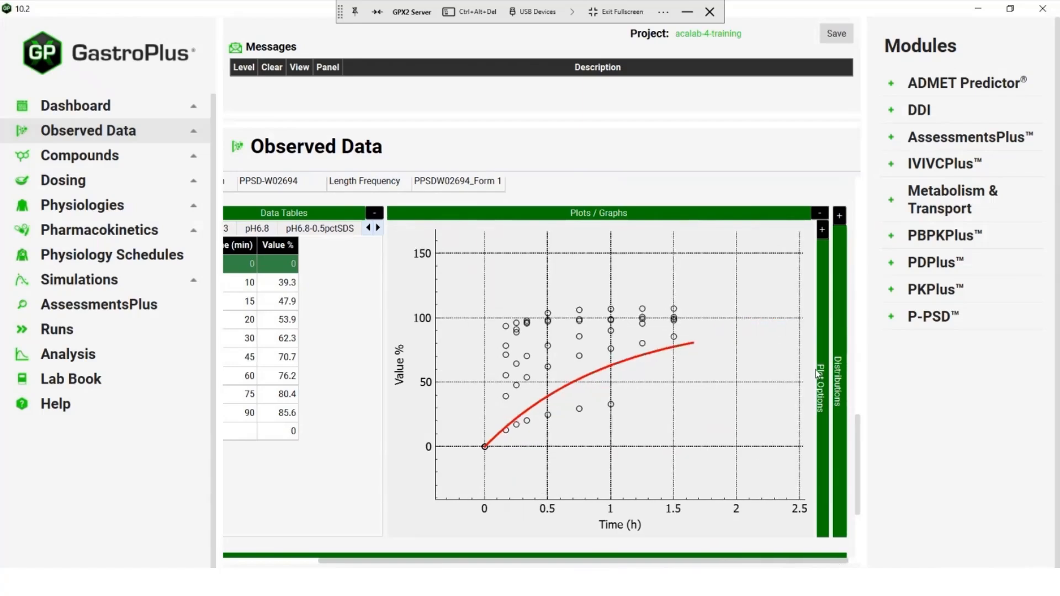
- For the ph6.8 0.2pct SDS series, enter an amount of 100 mg, volume 900 mL, pH 6.8 and solubility 0.62 mg/mL
left_click_drag(859, 484, 868, 546)
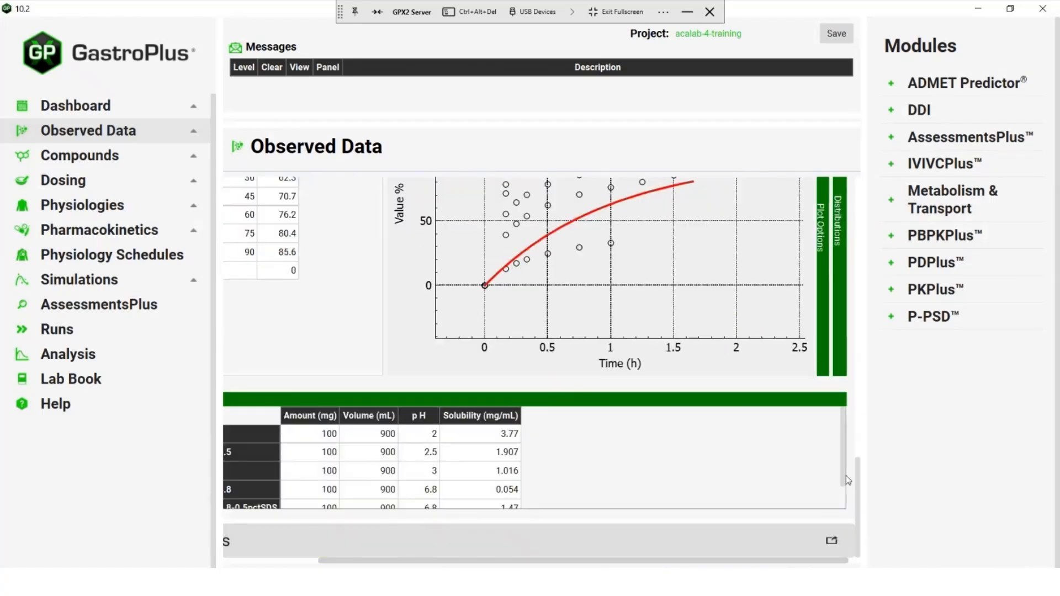
scroll(846, 505, "down", 2)
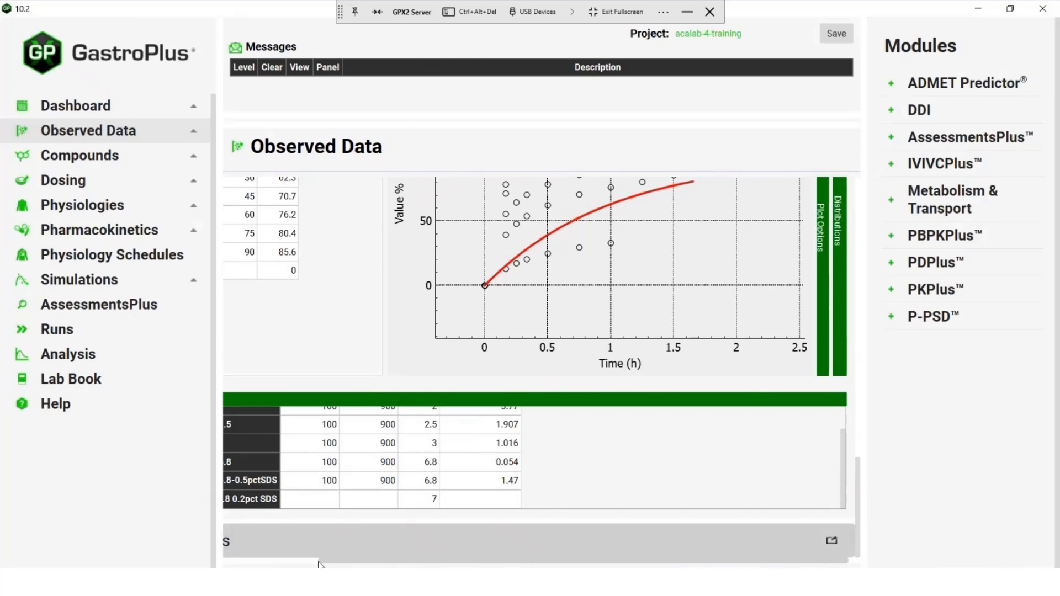
scroll(324, 561, "left", 3)
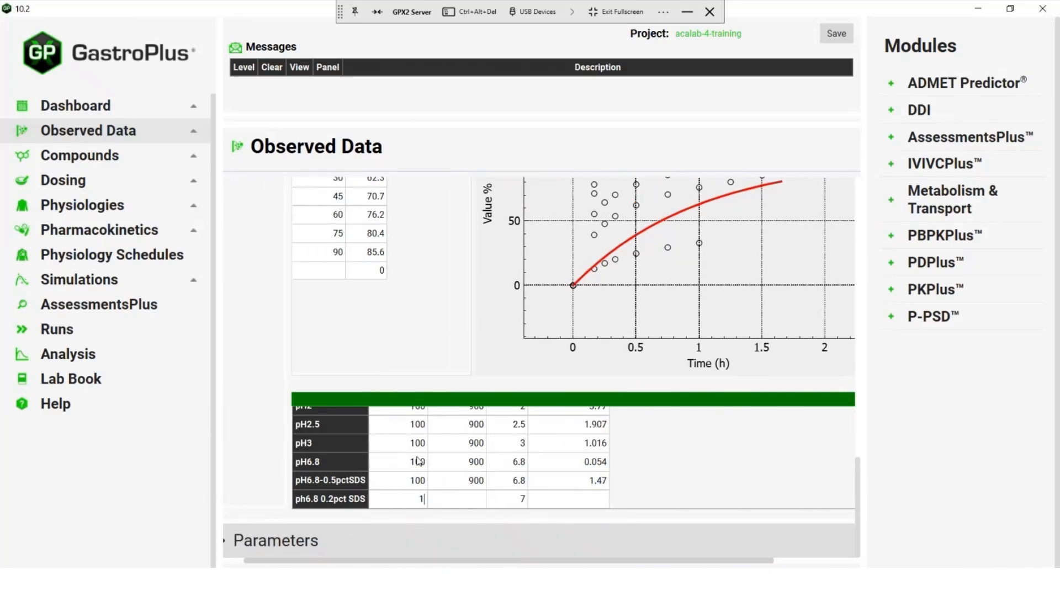
type("00")
left_click(463, 496)
type("900")
left_click(514, 500)
left_click_drag(514, 500, 526, 501)
type("6.8")
left_click(595, 491)
type("0.62")
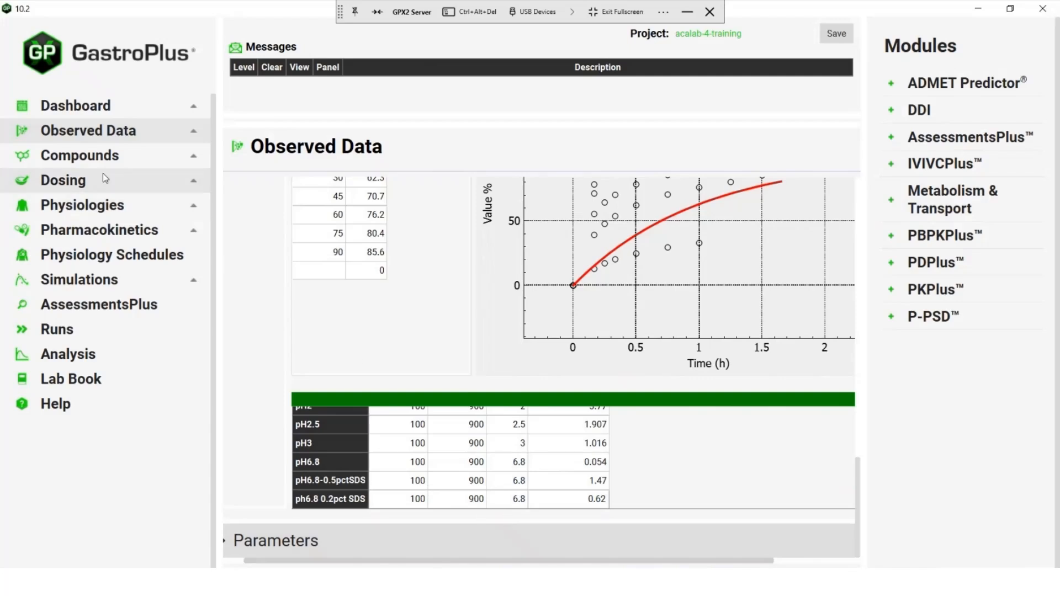
- Check the Dosing formulations list for the 100 mg W027180 formulation
left_click(77, 188)
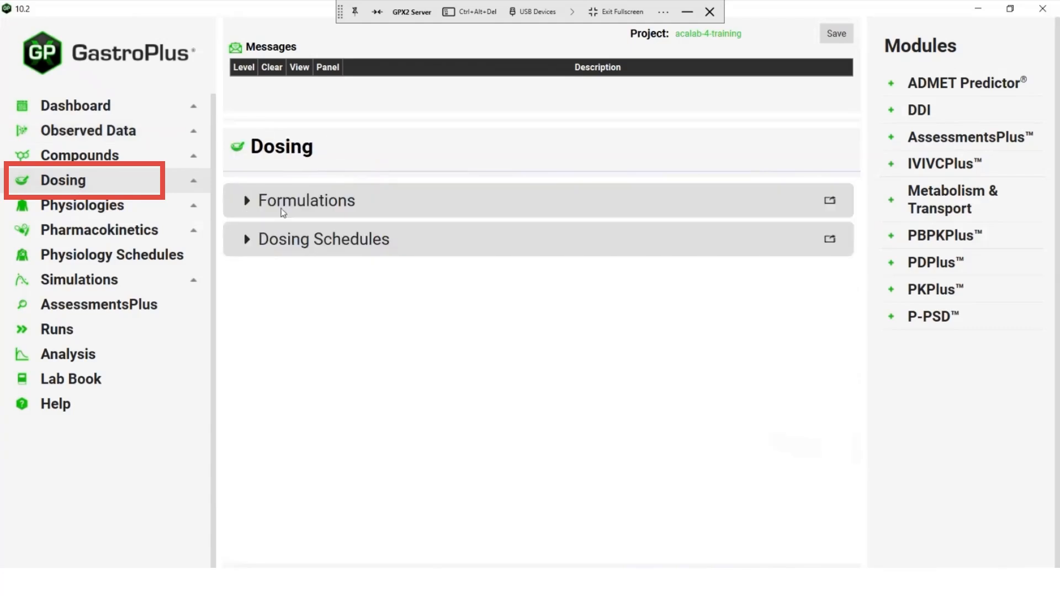
left_click(248, 202)
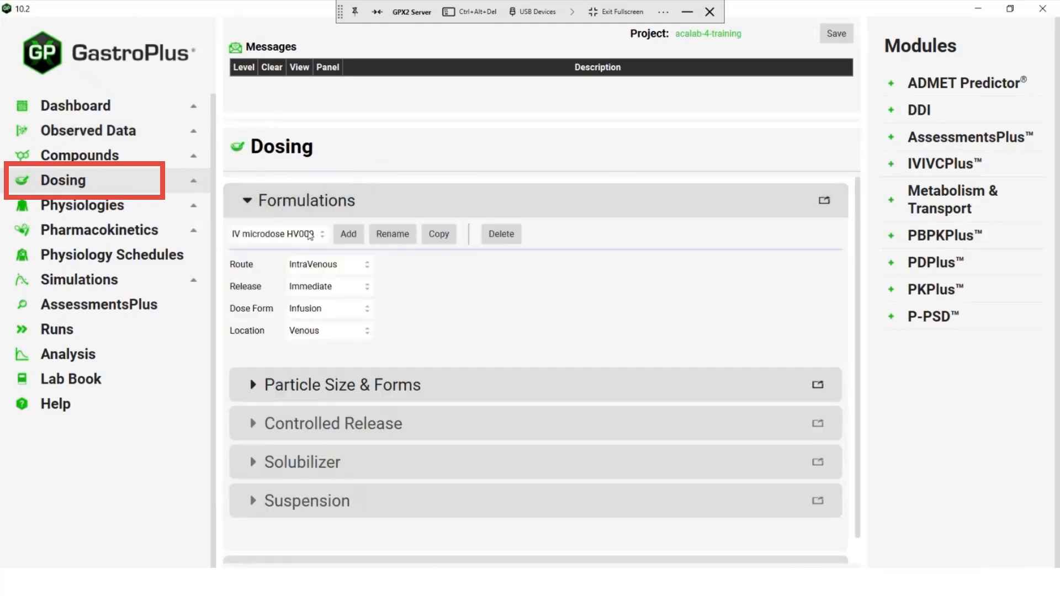
left_click(320, 235)
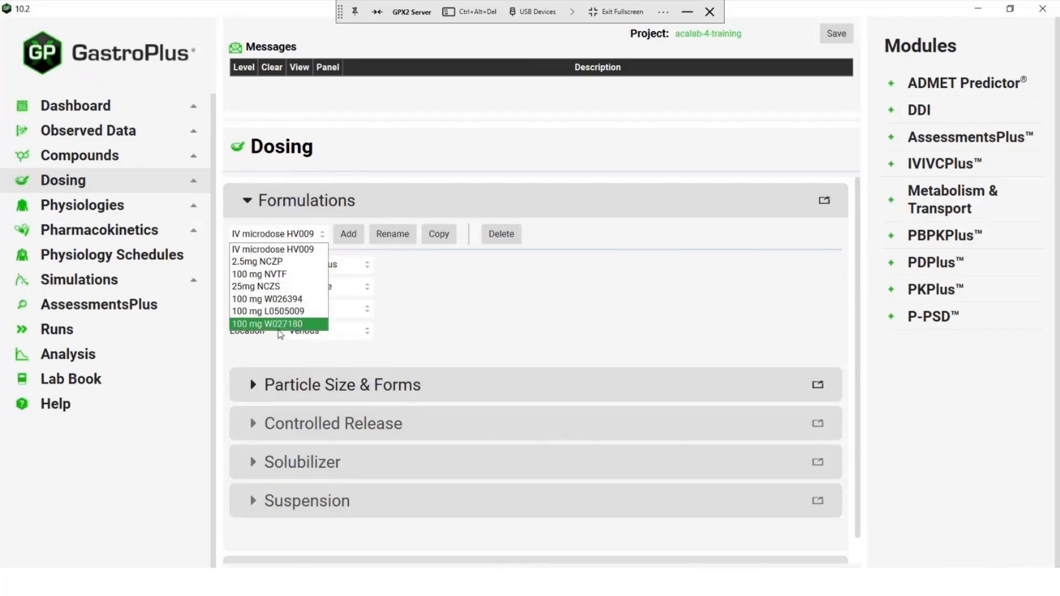
- Open the P-PSD module and review its list of available surfactants
left_click(925, 316)
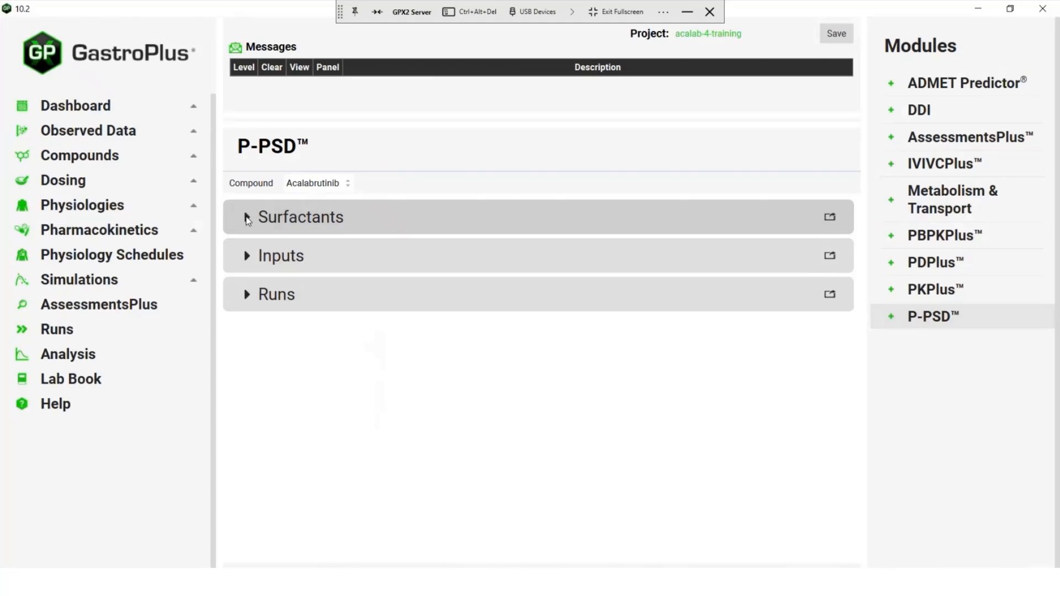
left_click(248, 219)
left_click(547, 258)
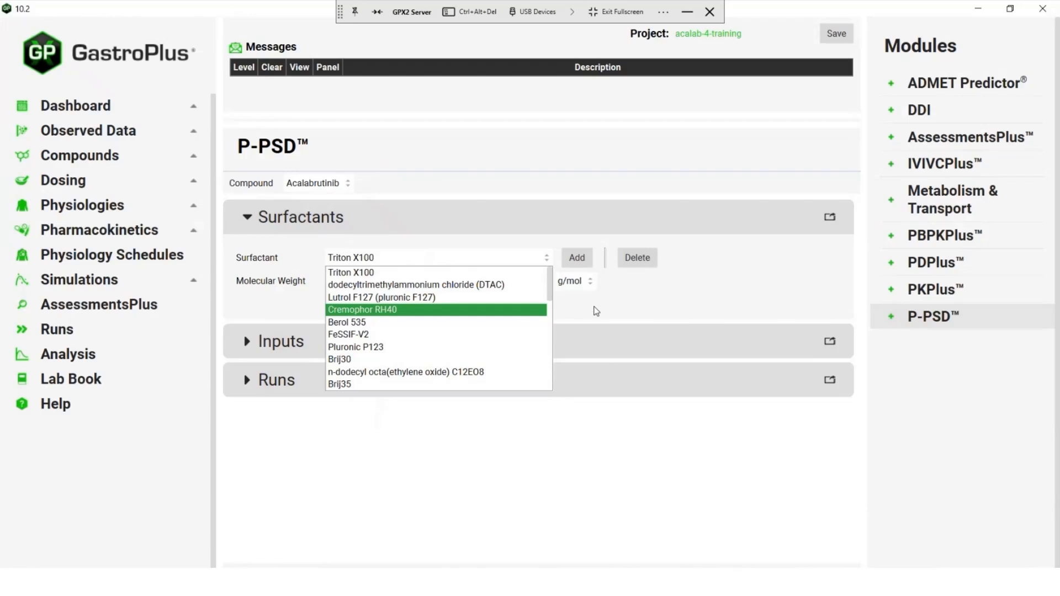
left_click(596, 311)
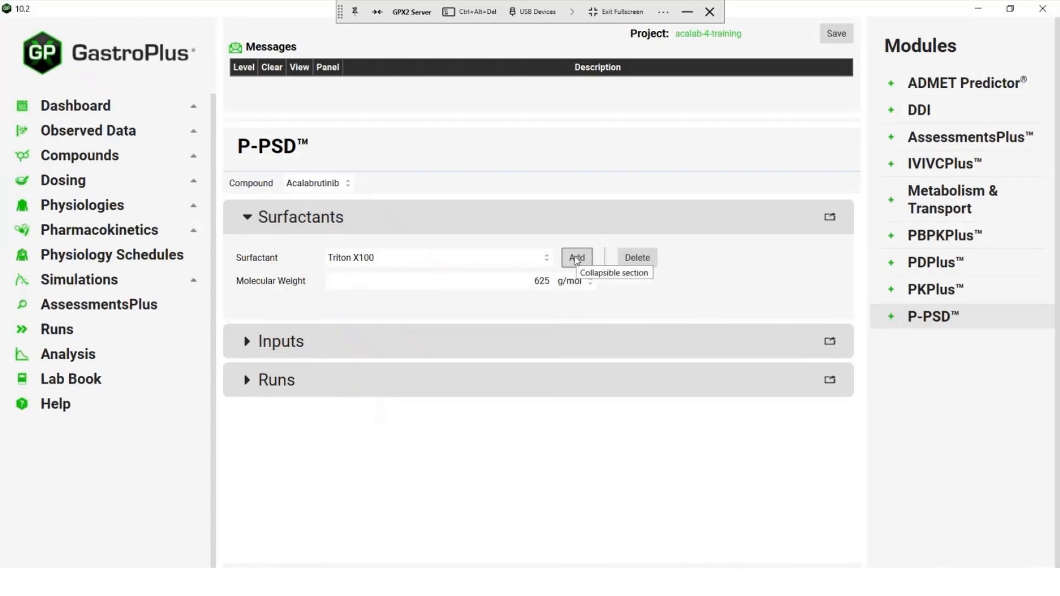
left_click(244, 220)
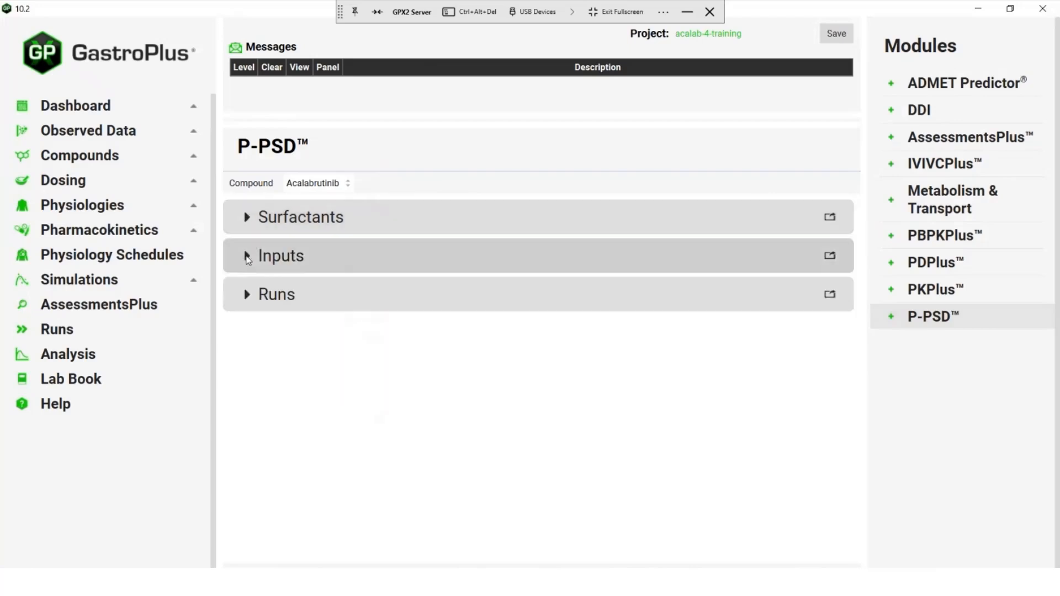
- Add a P-PSD input named "W027180 pH6.8 0.2pct SDS" for Acalabrutinib
left_click(247, 256)
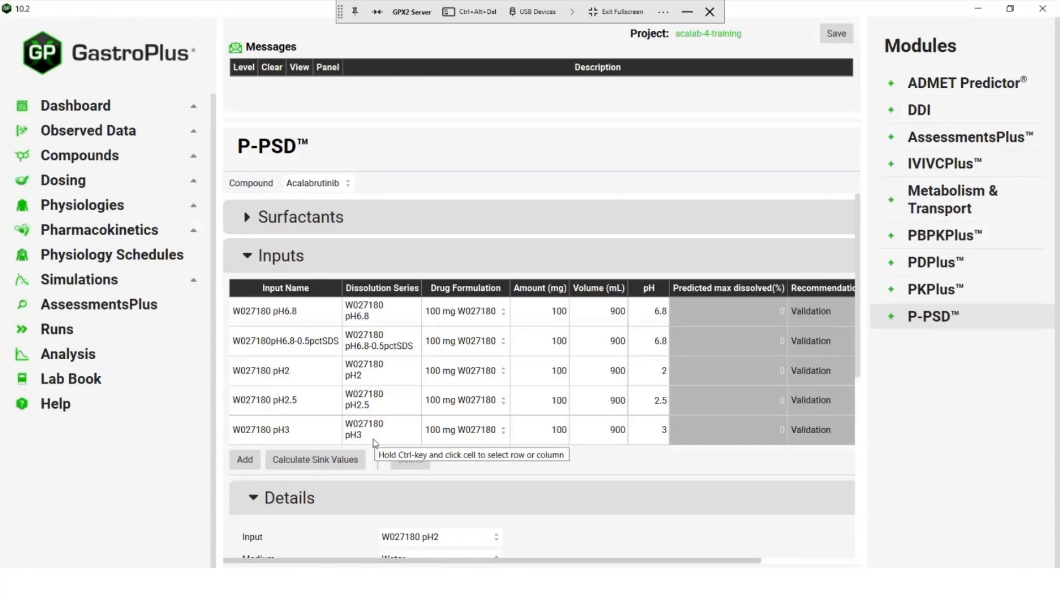
left_click(245, 460)
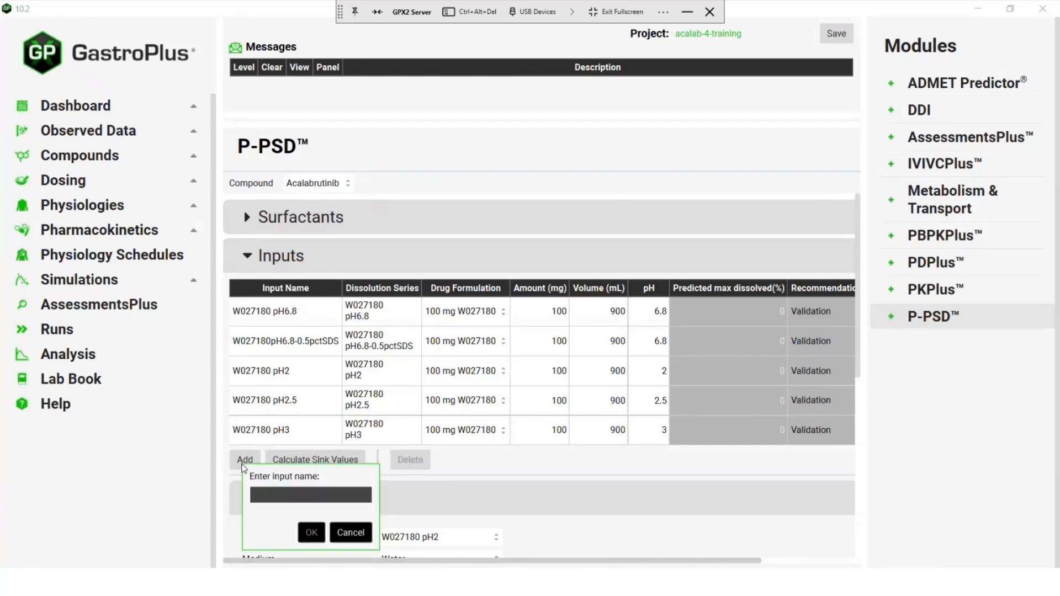
type("W027180 pH6.8")
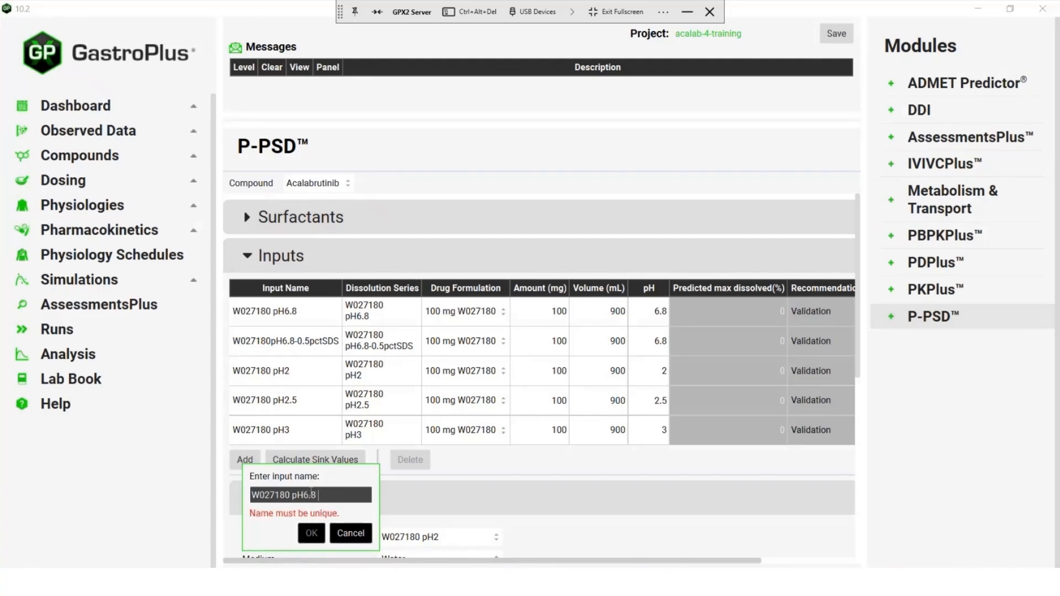
type(" 0.2pct ")
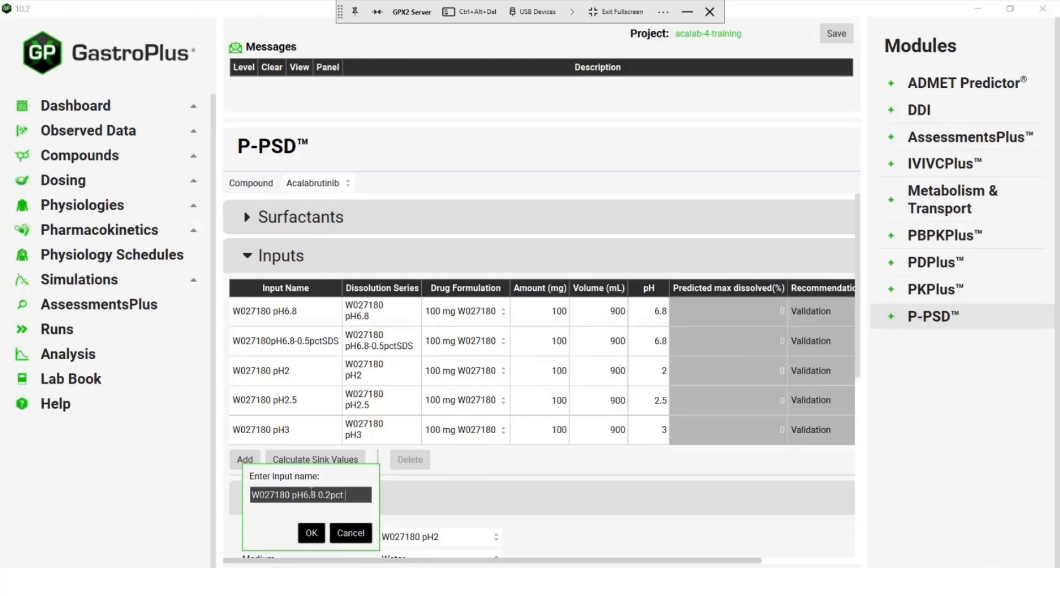
type("SDS")
left_click(324, 532)
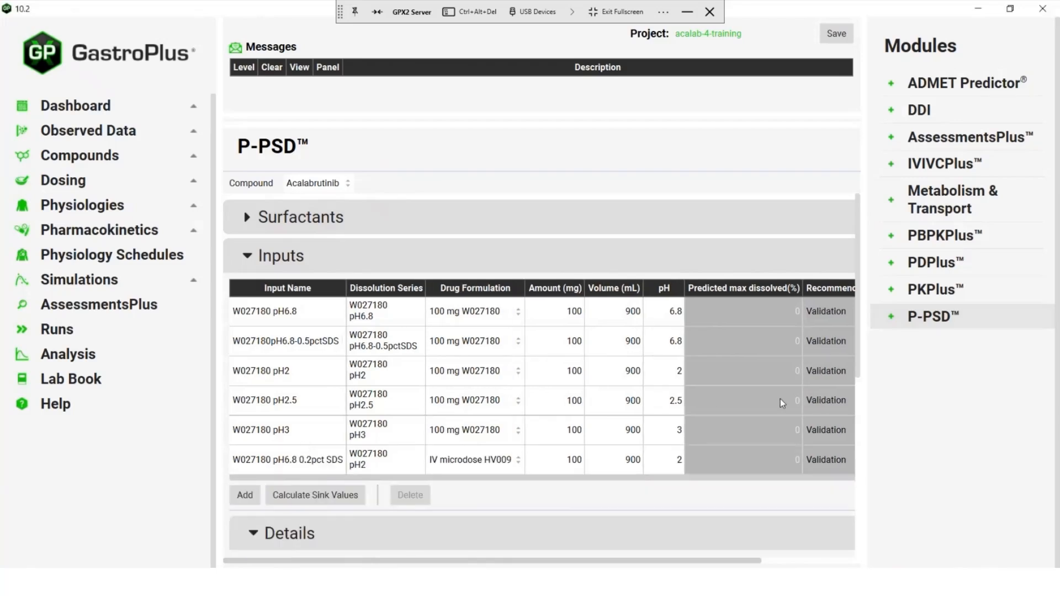
scroll(828, 395, "down", 3)
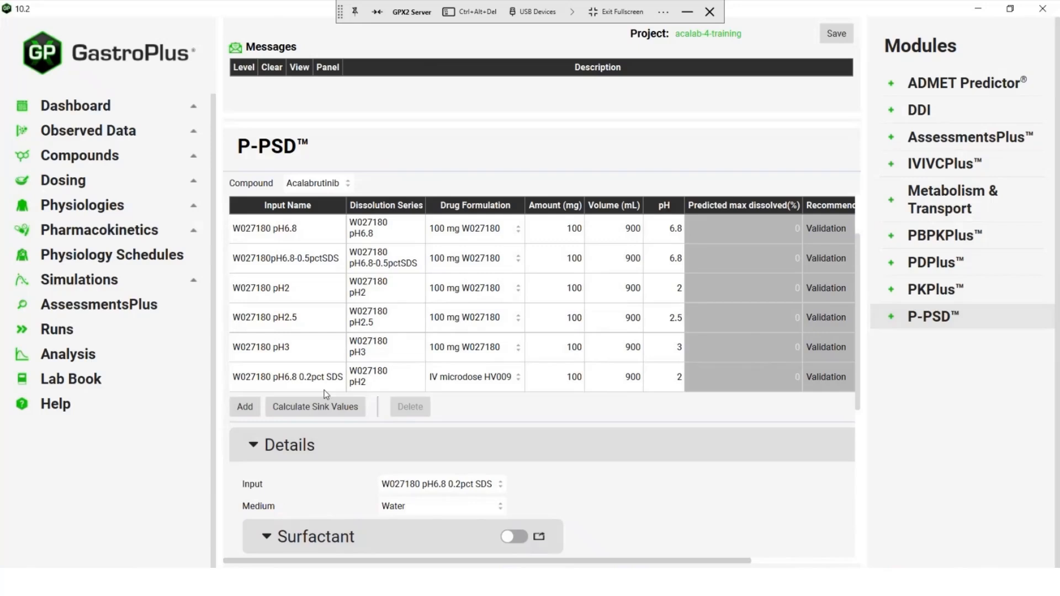
- Assign the W027180 ph6.8 0.2pct SDS dissolution series and the 100 mg W027180 formulation to the new P-PSD input
left_click(396, 376)
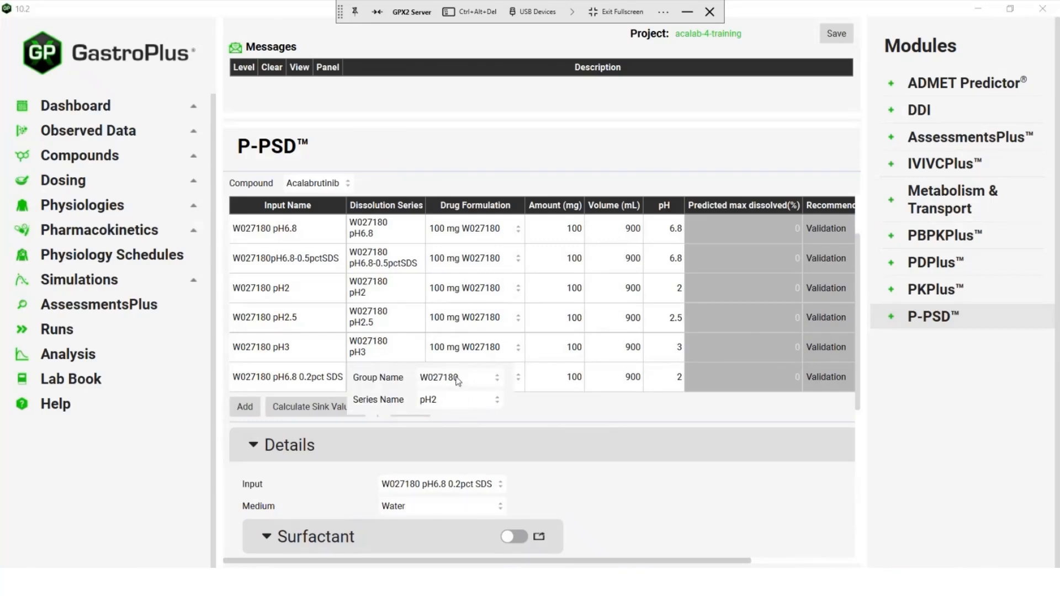
left_click(498, 401)
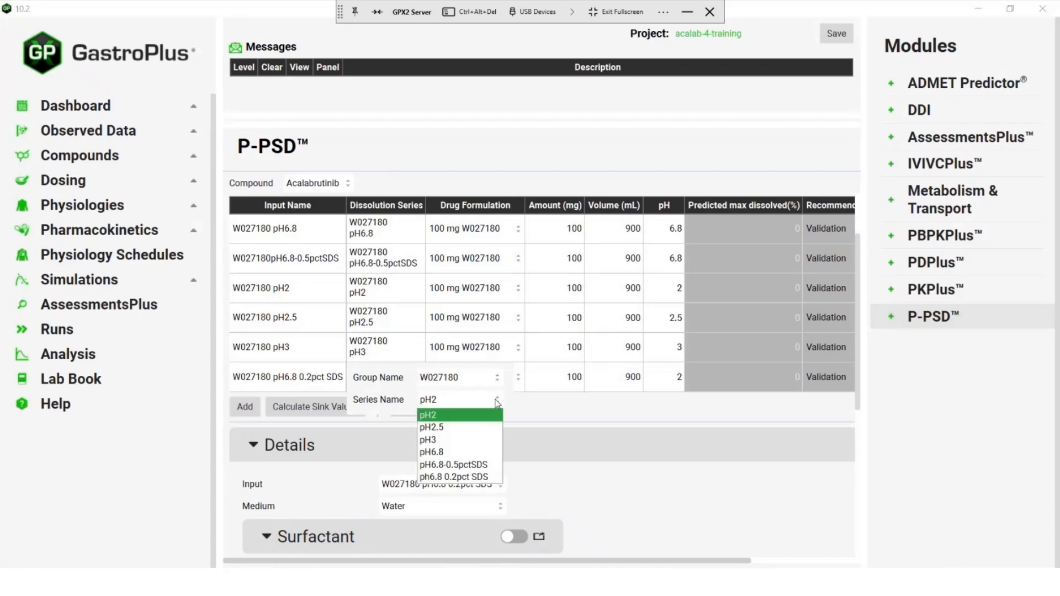
left_click(462, 478)
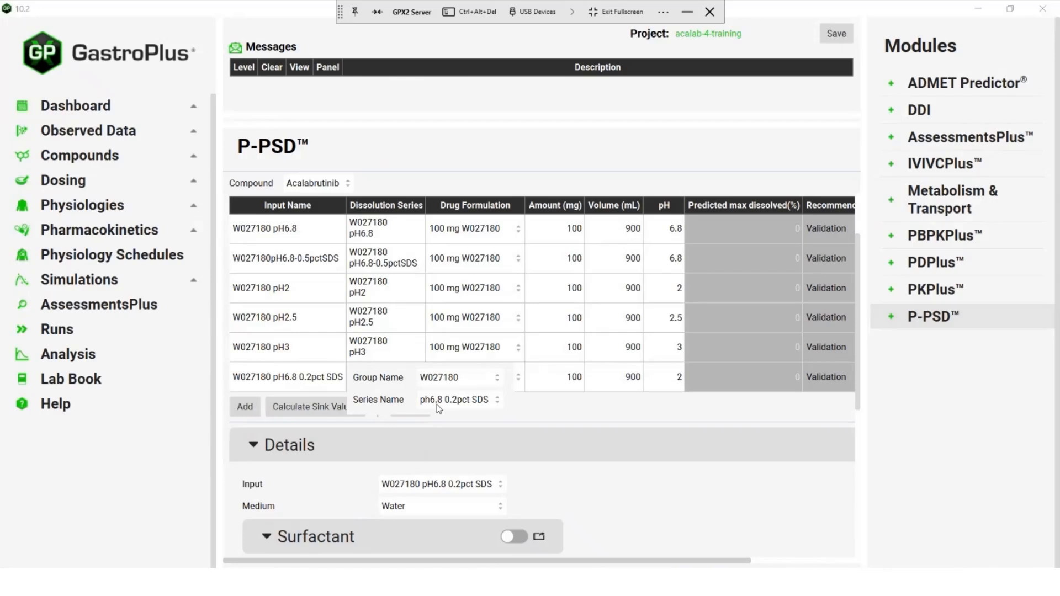
left_click(523, 377)
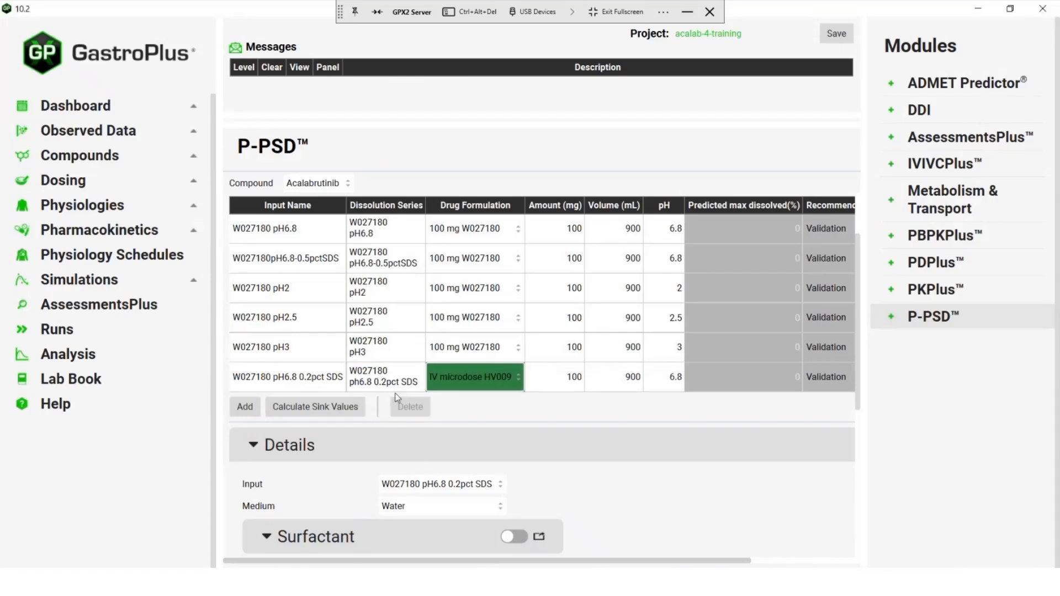
left_click(518, 376)
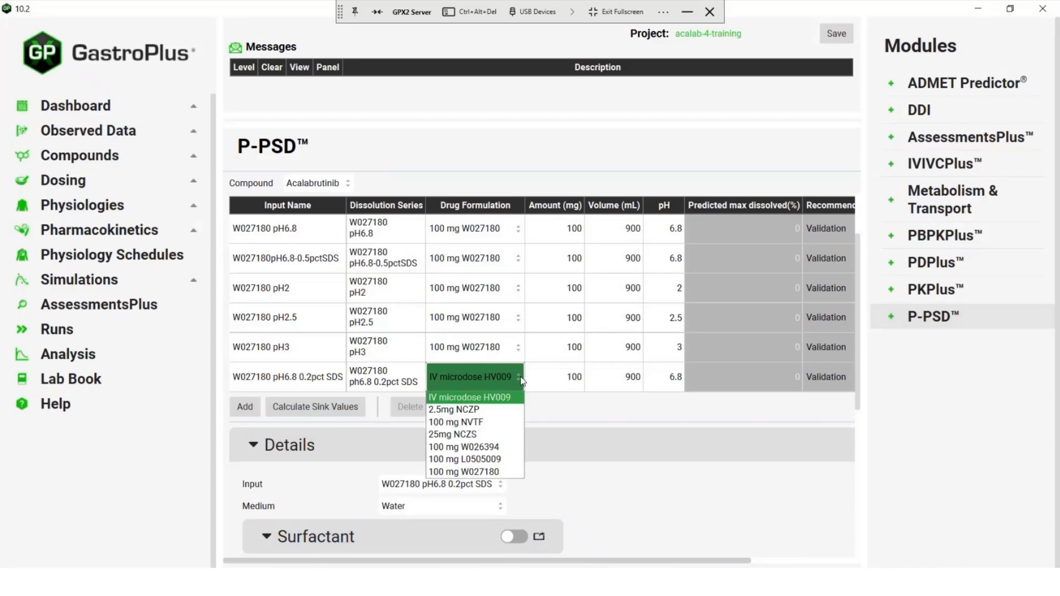
left_click(479, 472)
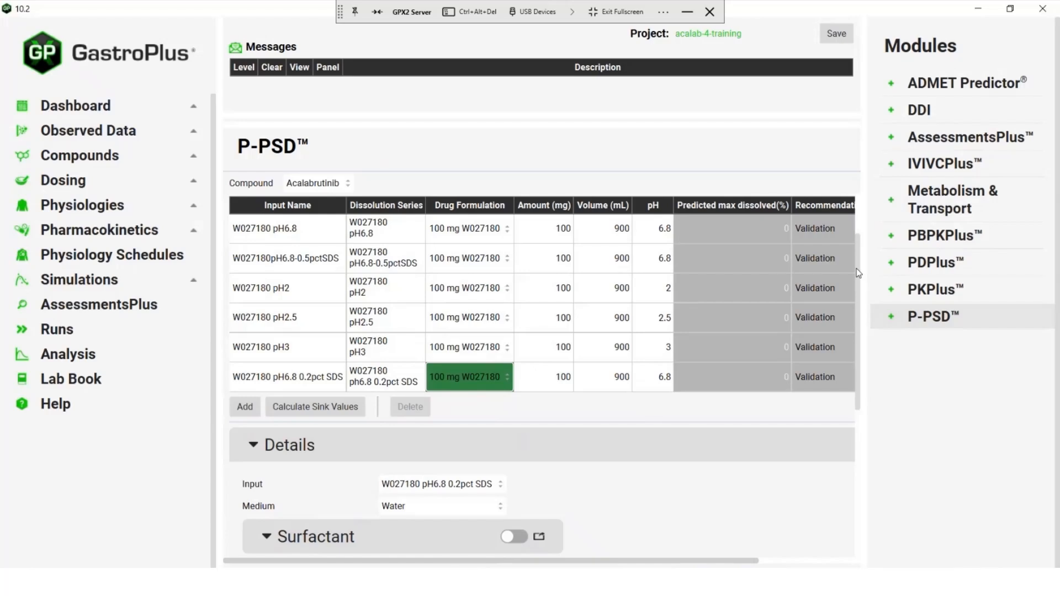
- Enable the surfactant for the W027180 pH6.8 0.2pct SDS input and choose Sodium Dodecyl Sulfate (SDS or SLS)
scroll(855, 308, "down", 2)
left_click_drag(853, 317, 853, 327)
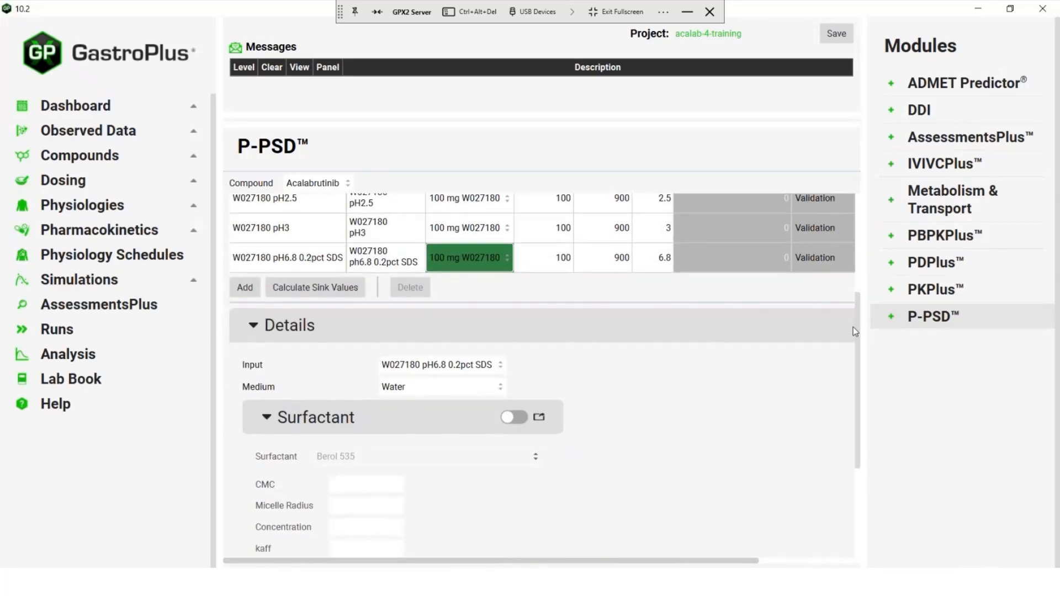
scroll(852, 356, "down", 2)
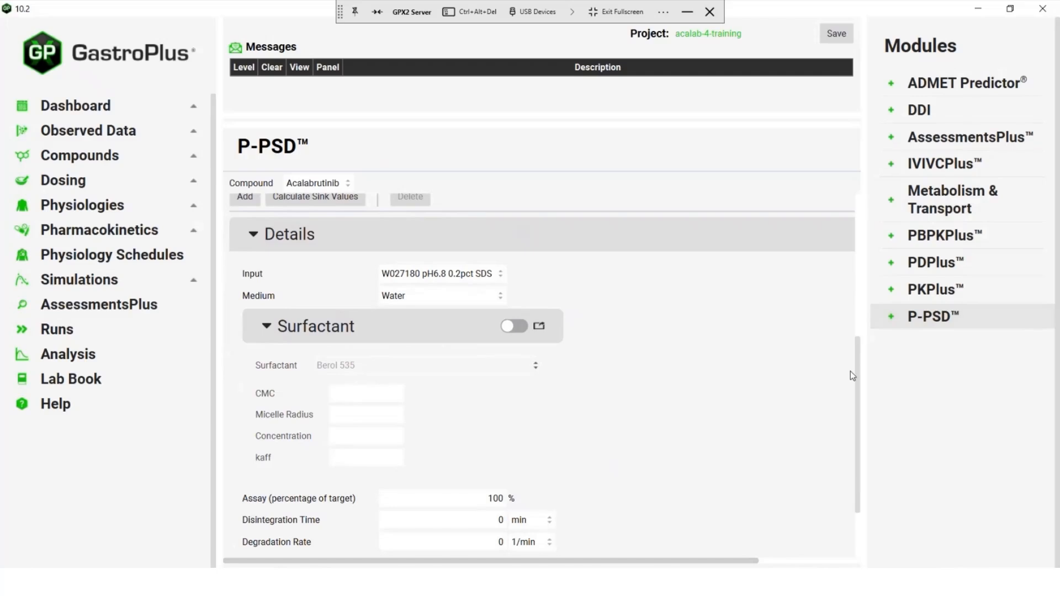
left_click_drag(850, 375, 850, 382)
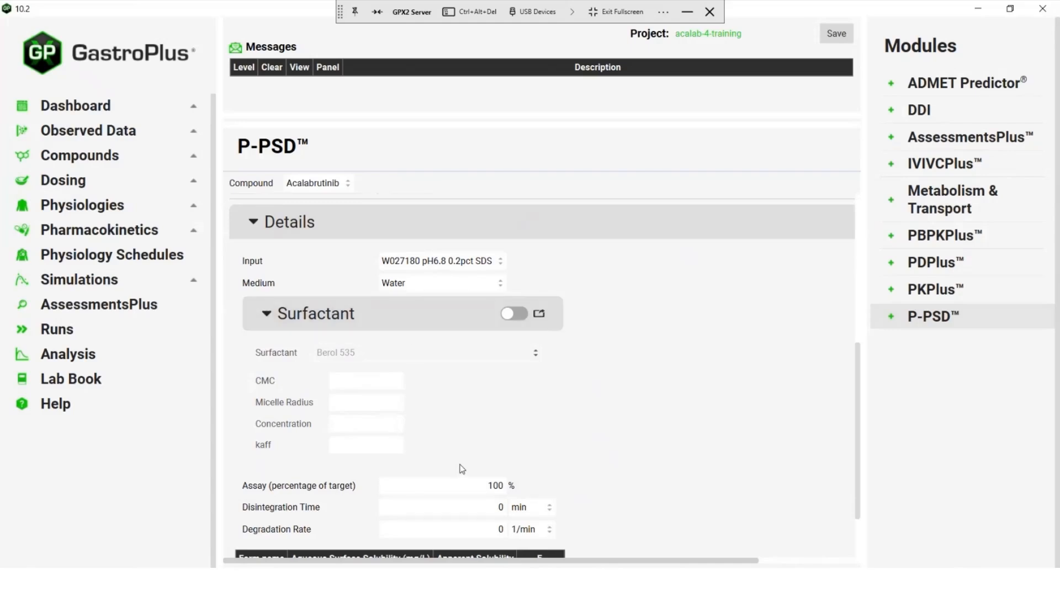
left_click(511, 316)
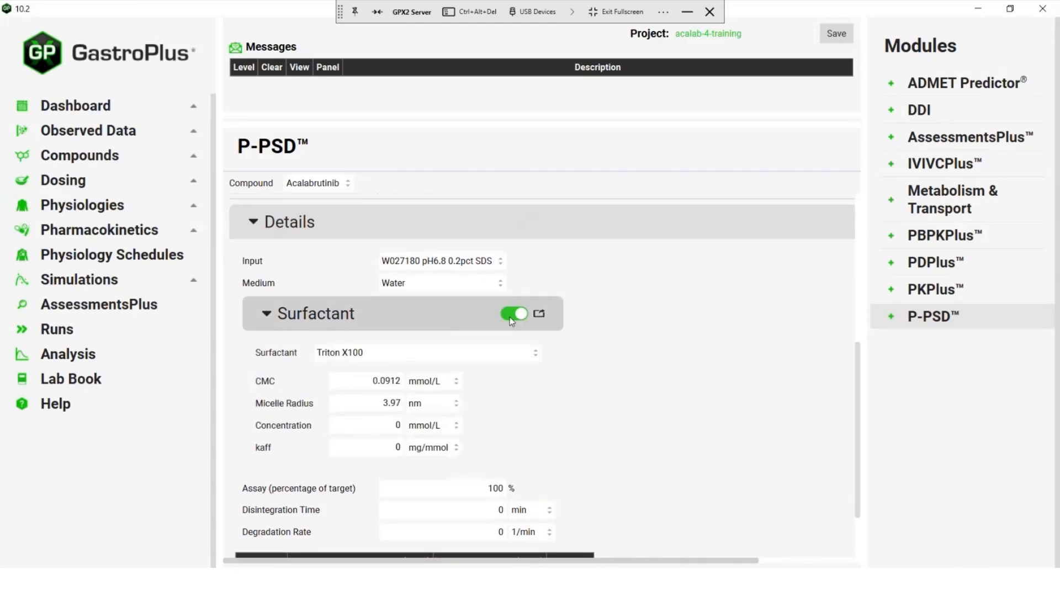
left_click(535, 356)
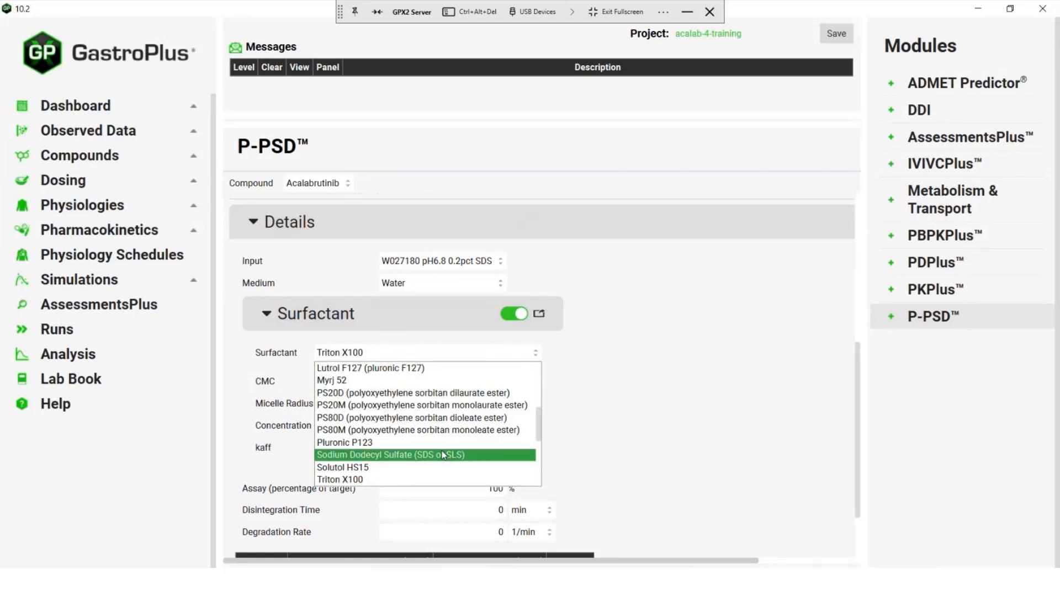
left_click(386, 454)
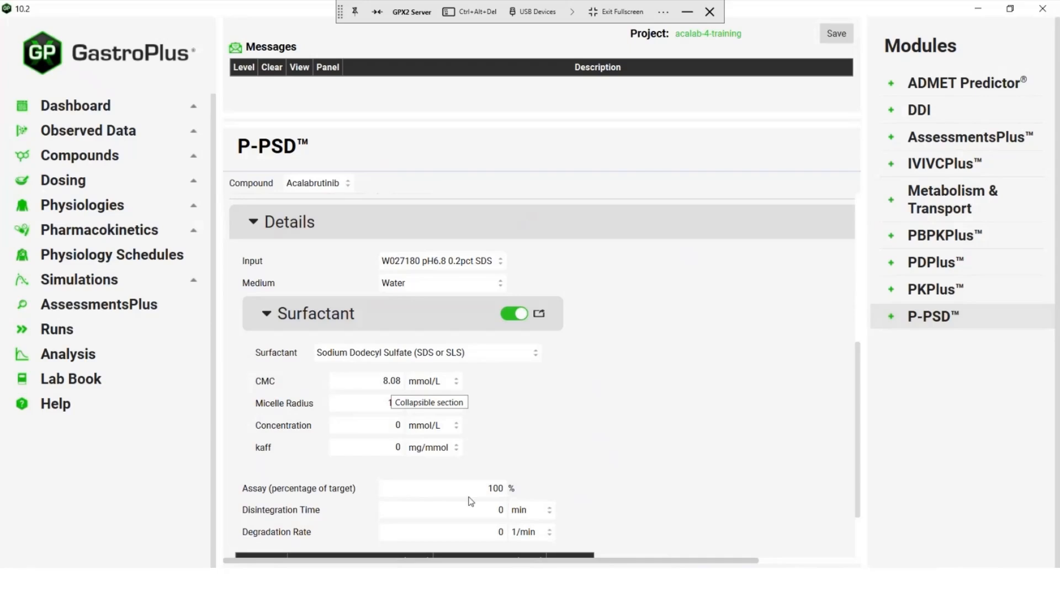
- In the Size and CMC calculator workbook, launch CalcSurf for SDS or SLS with 50 mM counterion and 0.2 % w/v surfactant
mouse_move(494, 582)
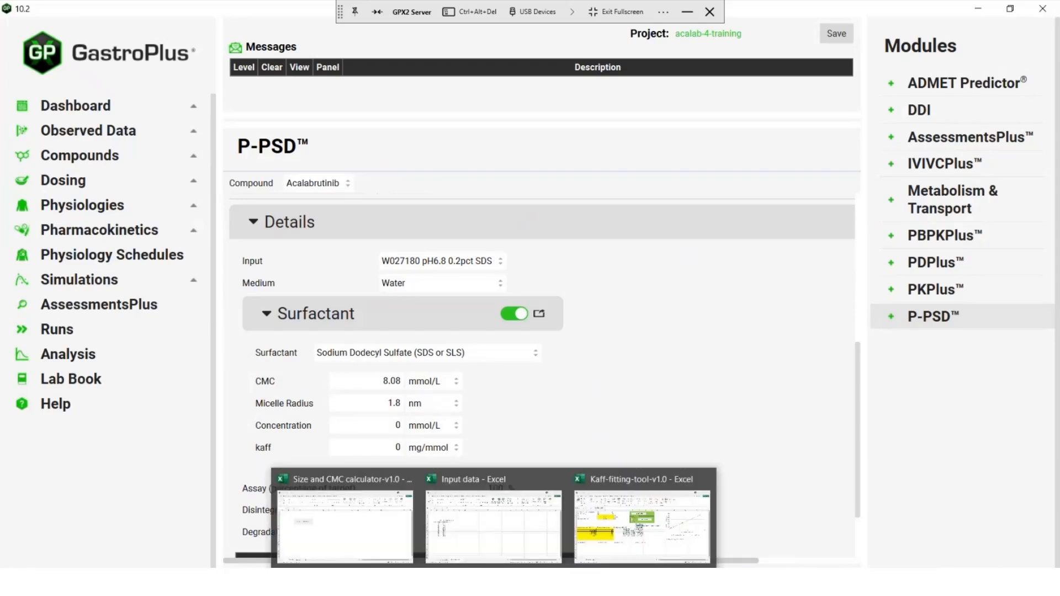
left_click(350, 527)
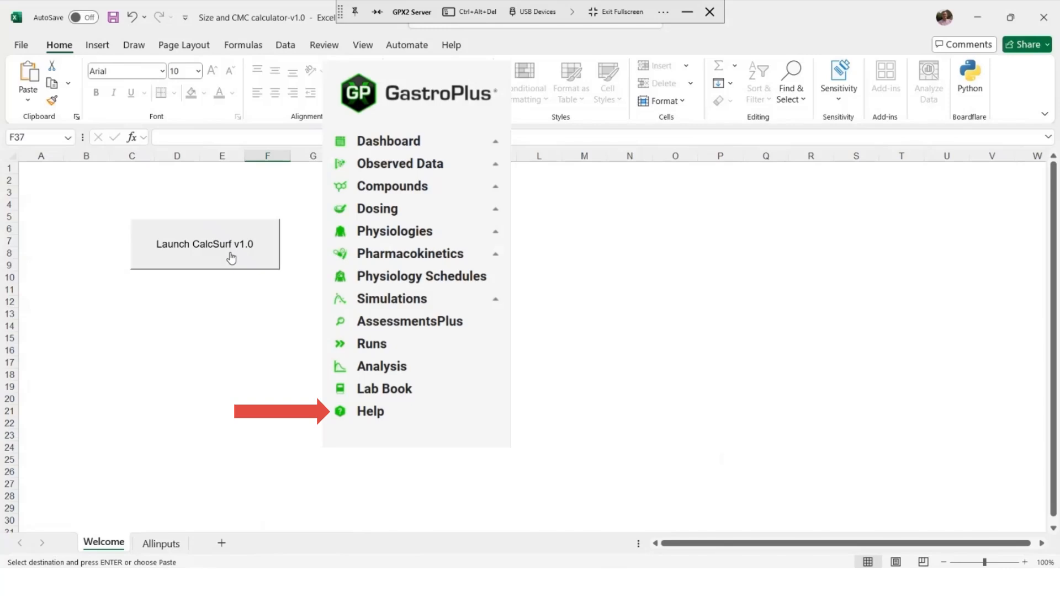
left_click(209, 254)
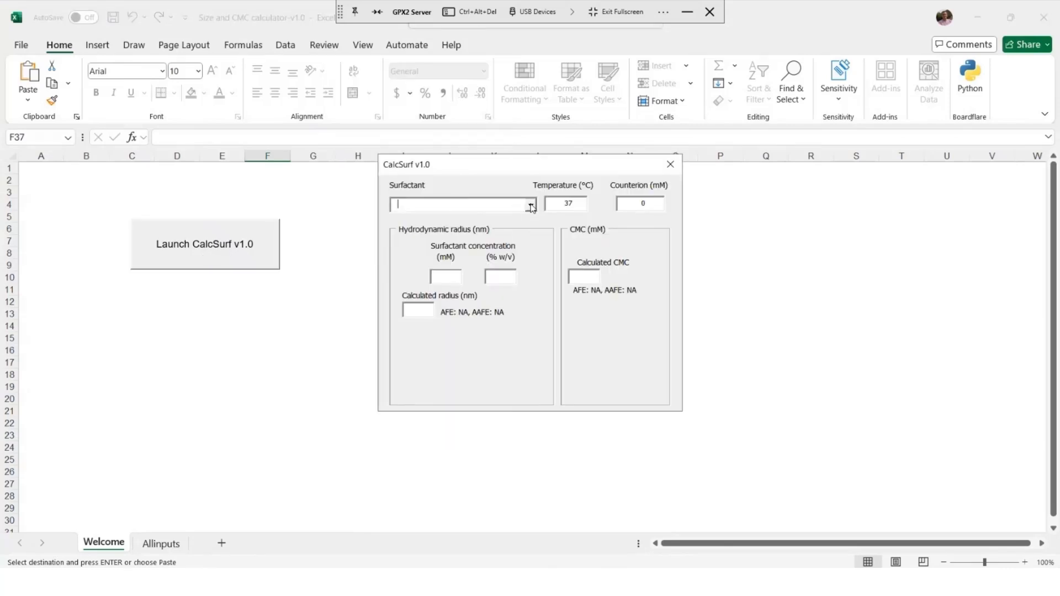
left_click(531, 206)
left_click(439, 220)
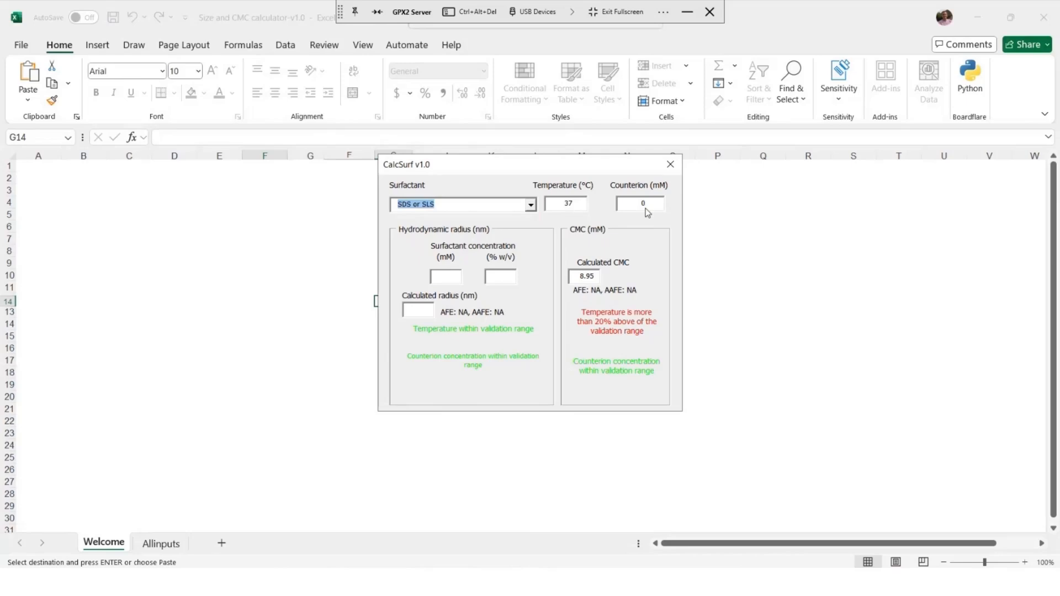
left_click(580, 203)
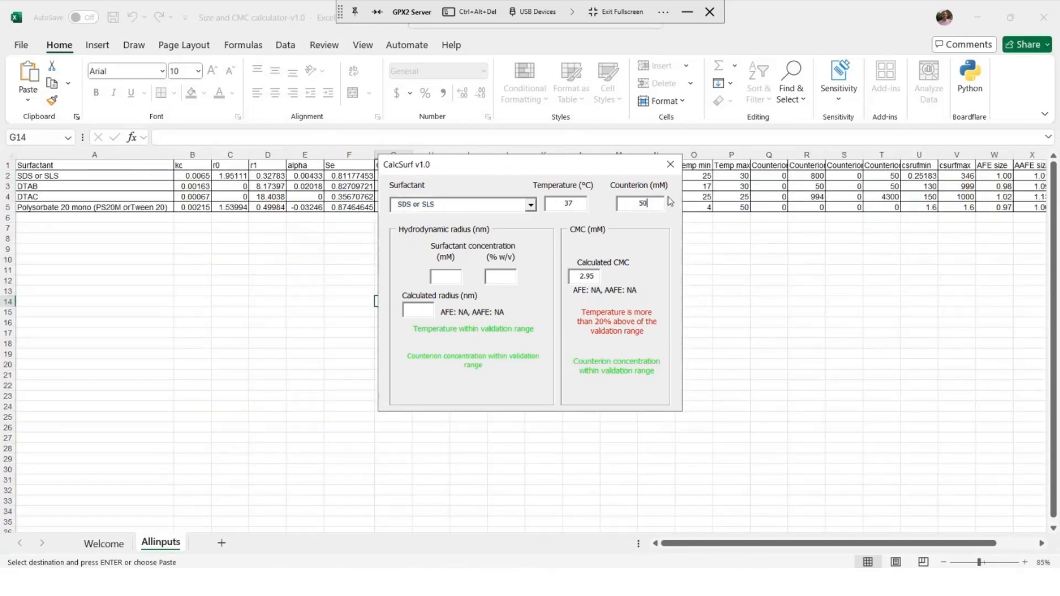
left_click(495, 279)
type("0.2")
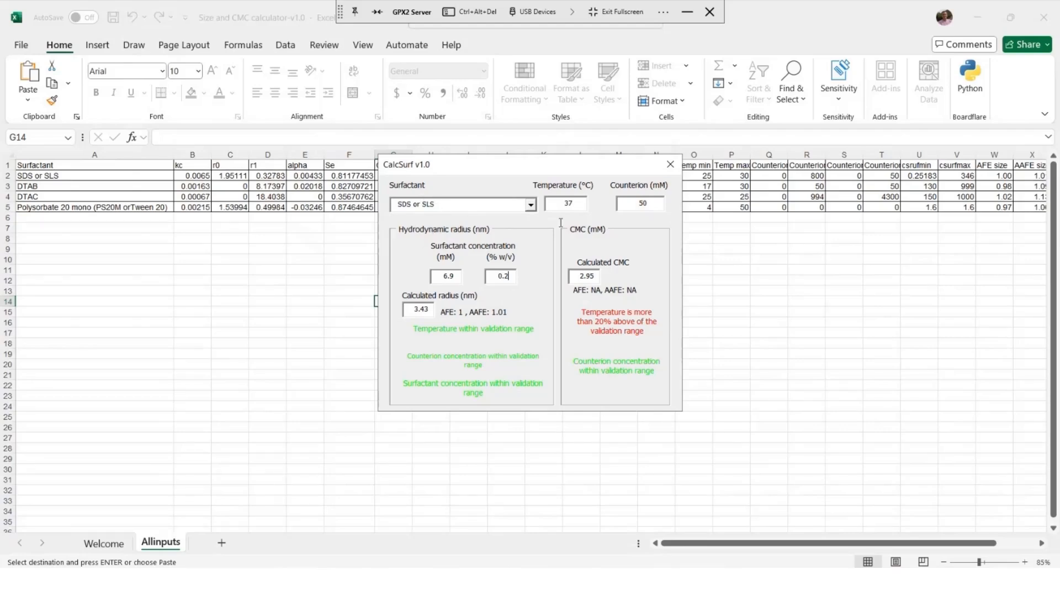
- Back in GastroPlus, set the surfactant's micelle radius to 3.43 nm, CMC to 0 mmol/L and concentration to 6.9 mmol/L
double_click(410, 309)
key("alt+Tab")
key("alt+Tab")
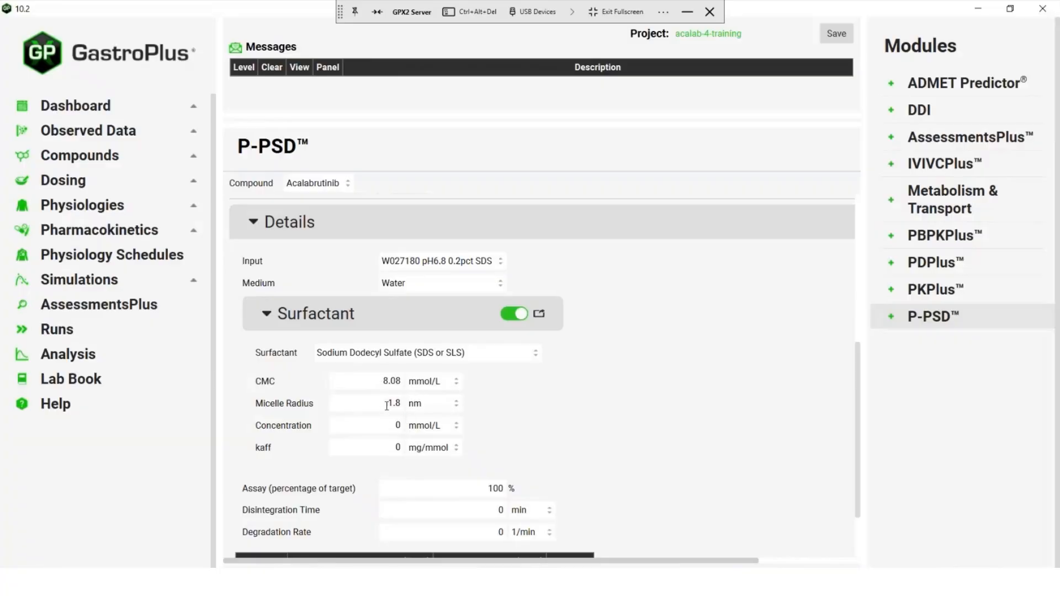
double_click(387, 404)
type("3.43")
double_click(404, 380)
type("0")
left_click(390, 423)
- Examine the SDS concentration versus apparent solubility table and chart on the Physchem properties sheet of the Input data workbook
mouse_move(493, 583)
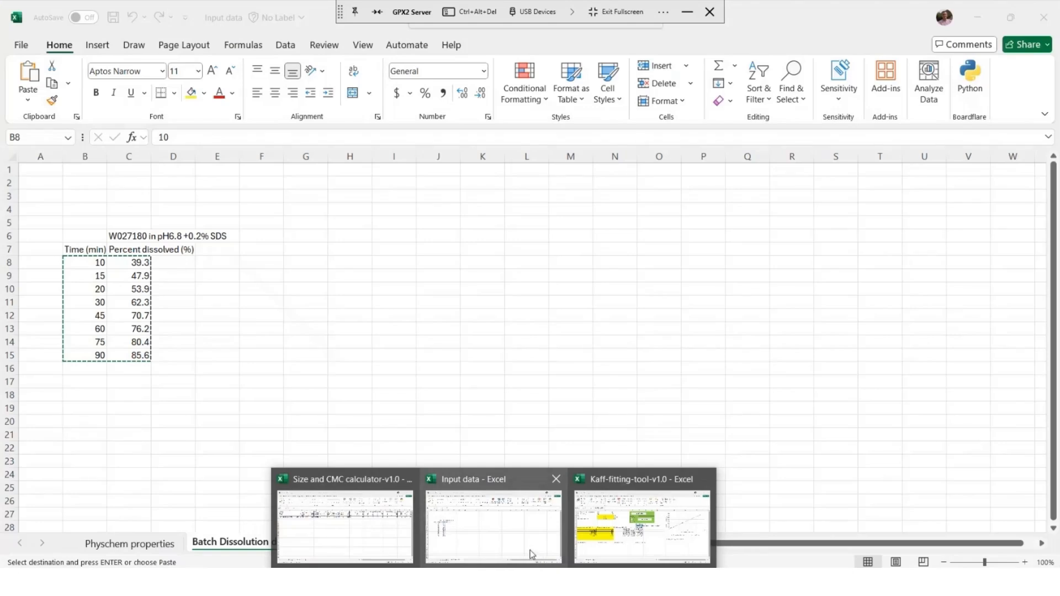
left_click(531, 554)
left_click(141, 544)
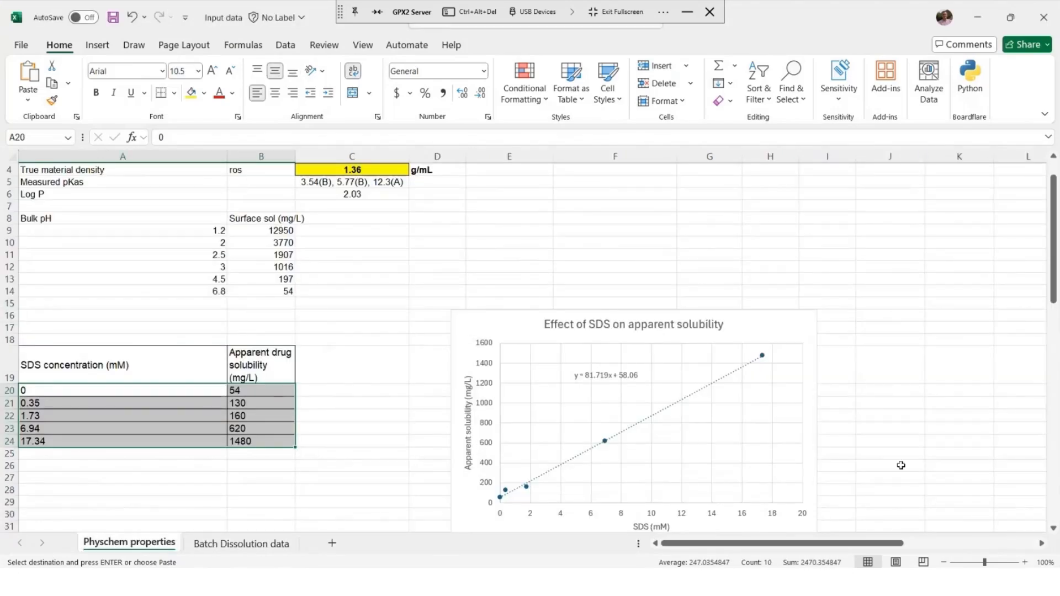
left_click_drag(1055, 291, 1053, 316)
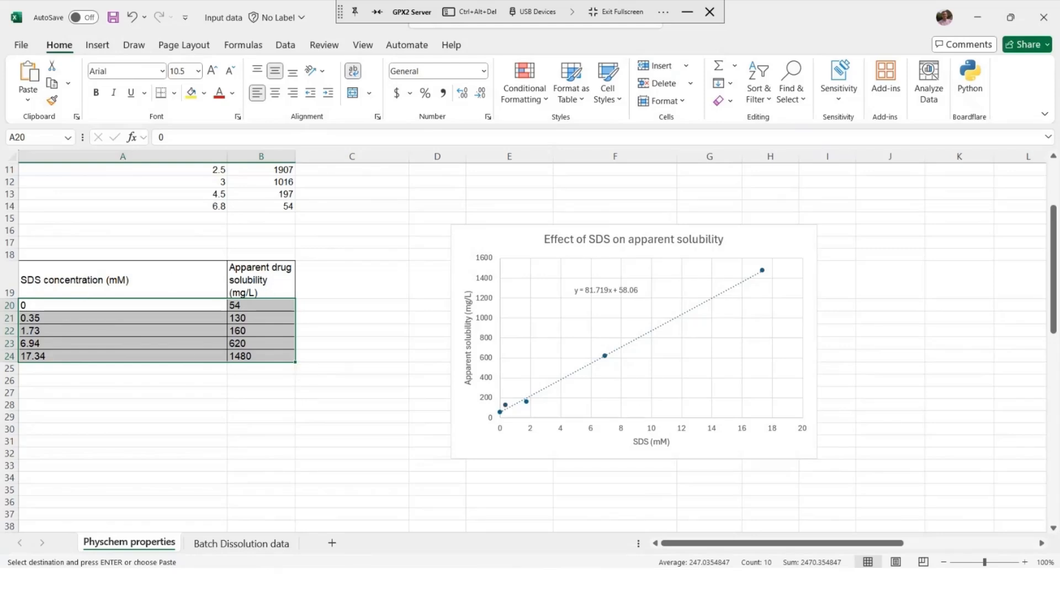
- Consult the Kaff-fitting-tool workbook for the fitted Kaff, and set the surfactant's kaff to 81.61 mg/mmol in GastroPlus
left_click(600, 538)
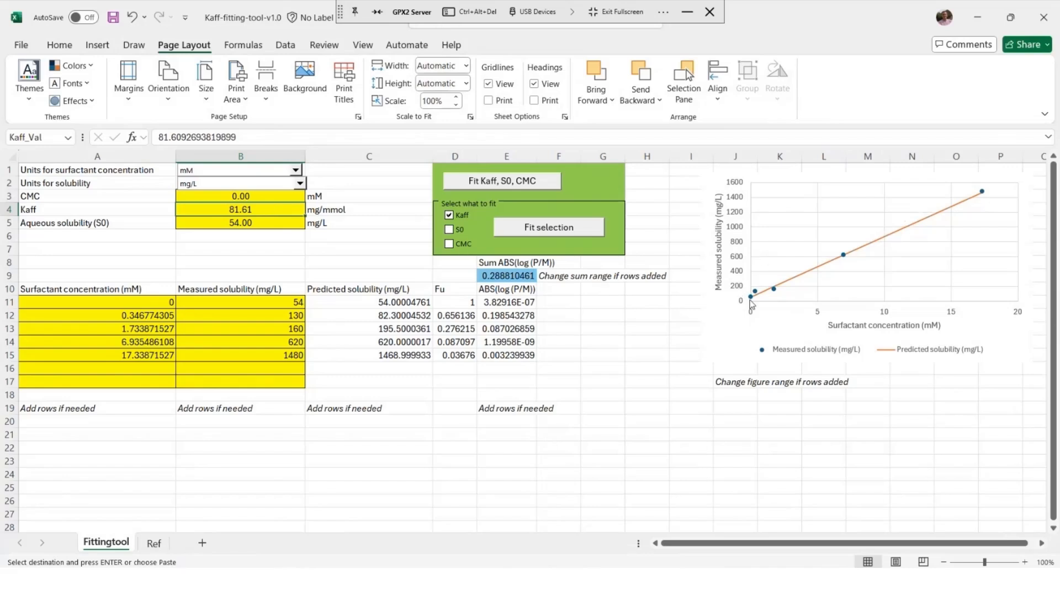
mouse_move(751, 300)
key("alt+Tab")
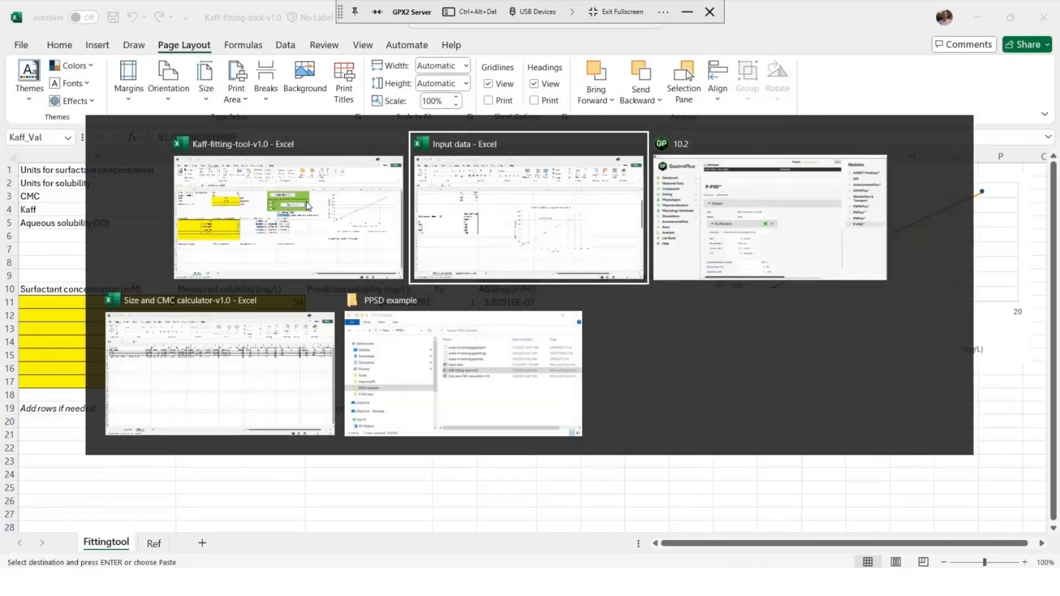
key("alt+Tab")
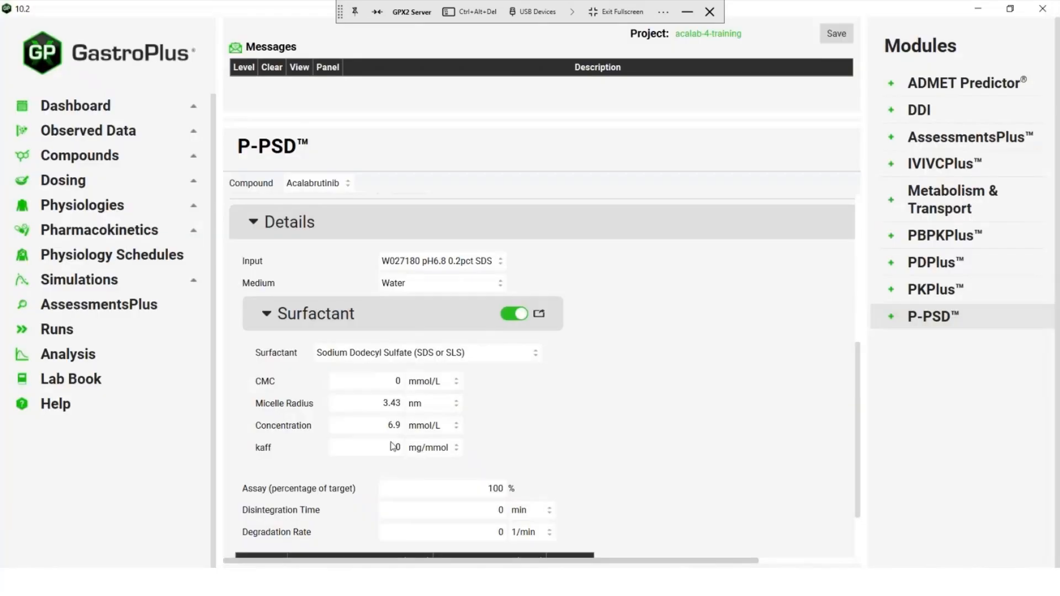
key("ctrl+a")
type("81.61")
left_click(467, 510)
- Set the aqueous surface solubility of Form 1 to 54 mg/L
scroll(685, 458, "down", 2)
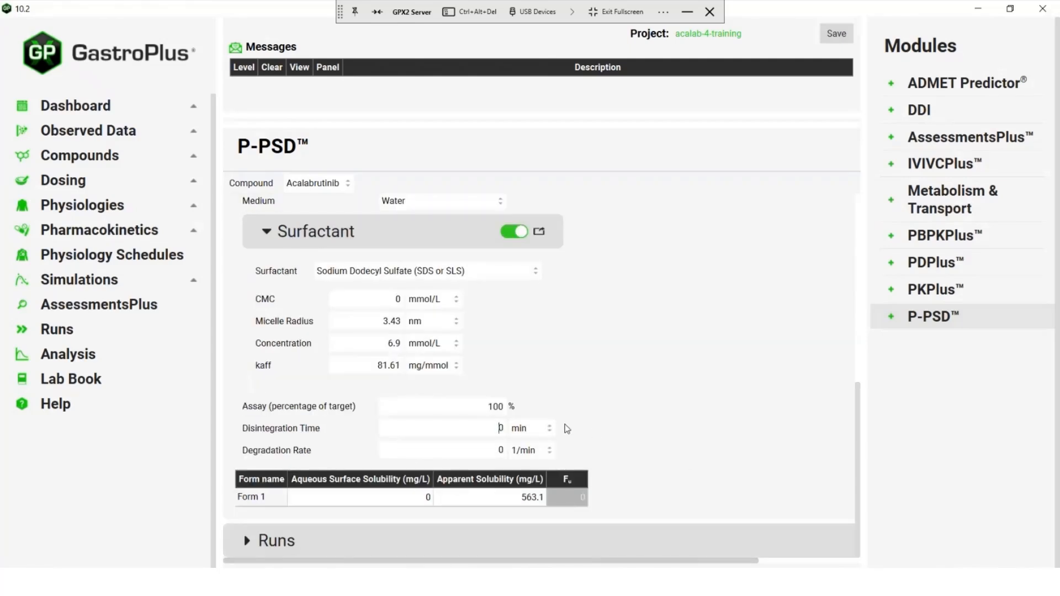
double_click(424, 496)
type("54")
key("Return")
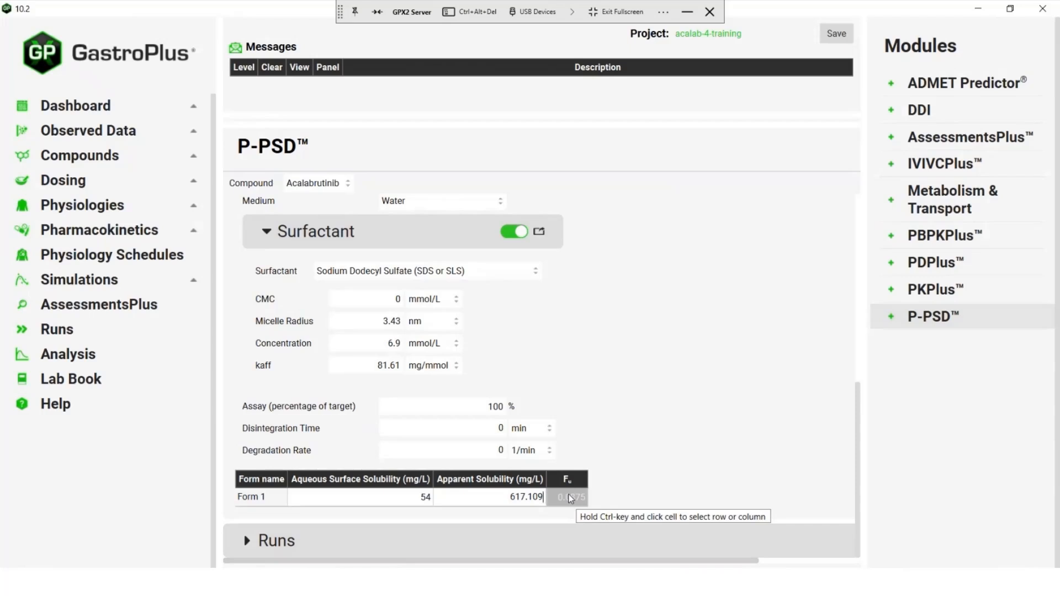
left_click(440, 496)
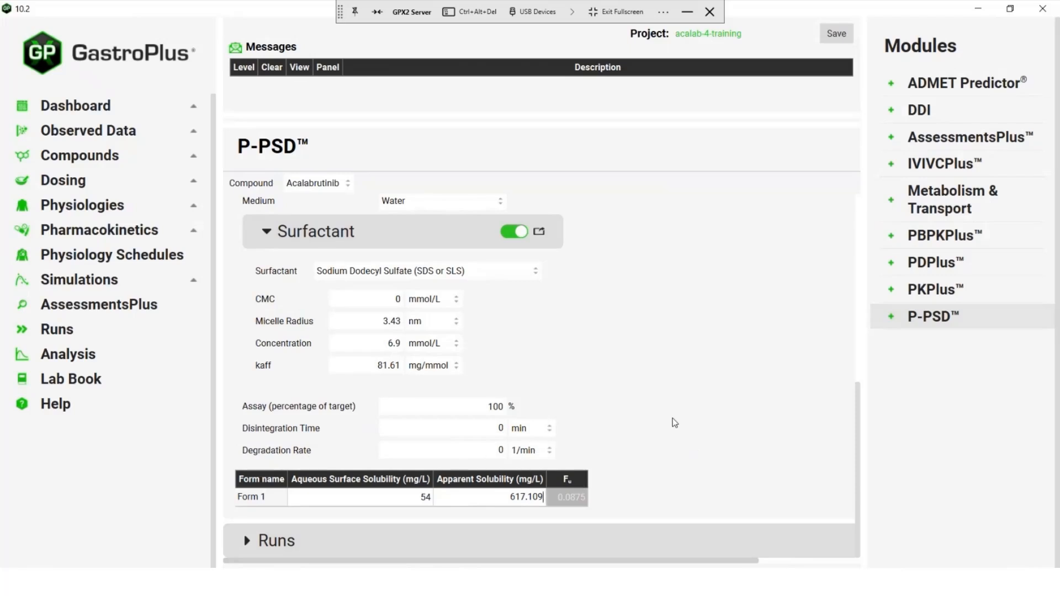
- Calculate the sink values for all P-PSD inputs and review their recommendations
scroll(675, 423, "up", 5)
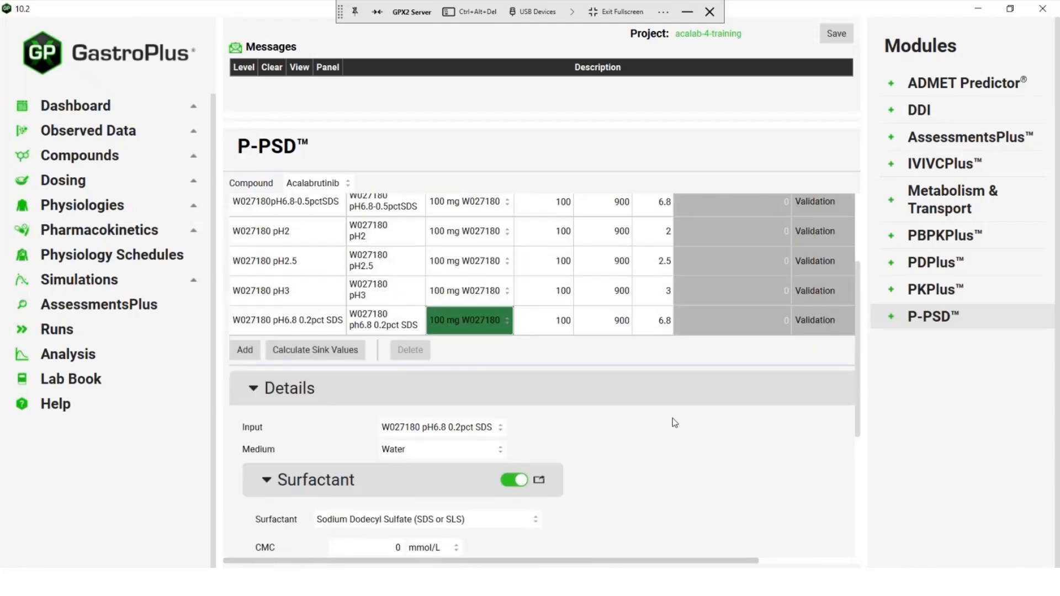
scroll(674, 422, "up", 1)
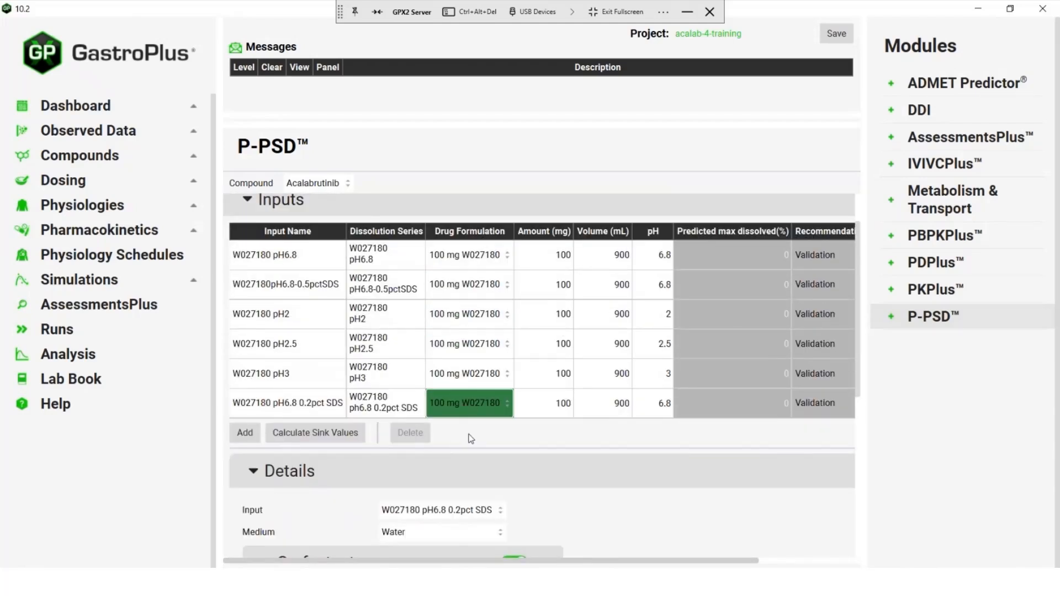
left_click(302, 433)
scroll(551, 553, "right", 5)
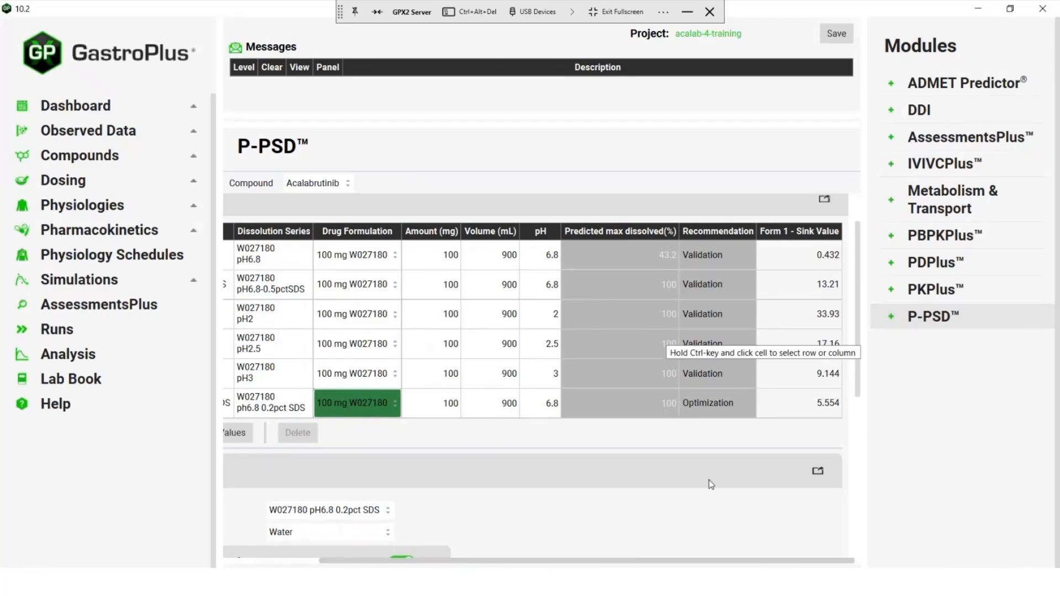
left_click_drag(550, 559, 373, 561)
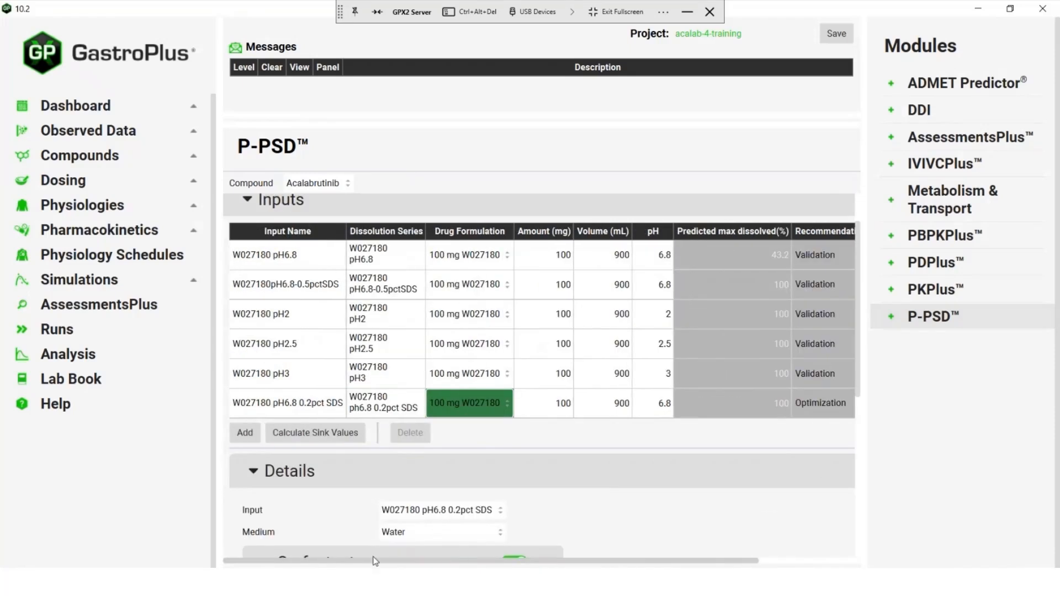
- Add a P-PSD run named PPSD-W027180 and assign it the 100 mg W027180 drug formulation
left_click(249, 201)
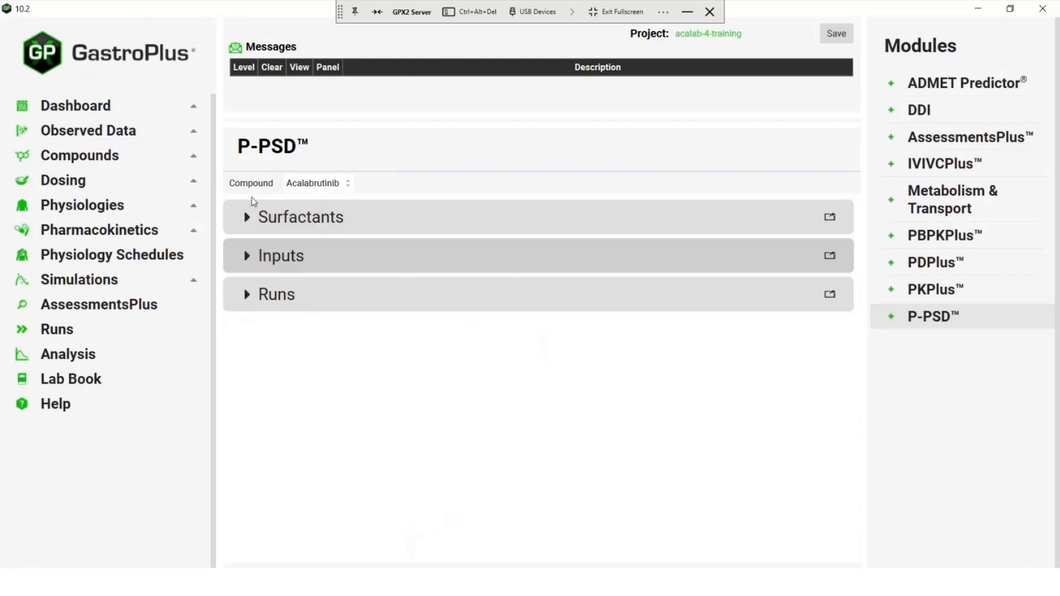
left_click(249, 295)
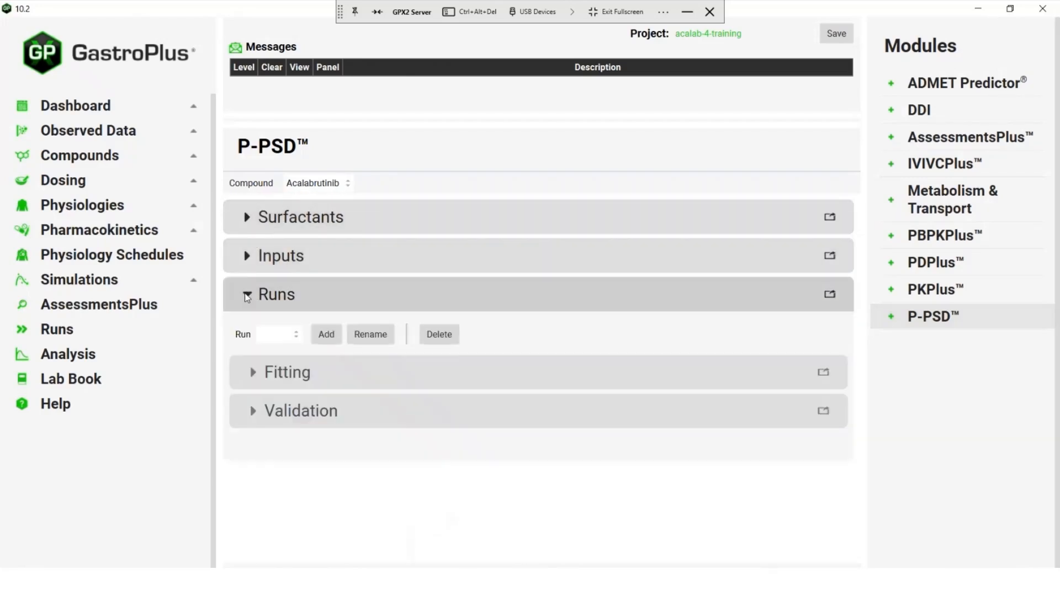
left_click(333, 337)
type("PPSD-W0")
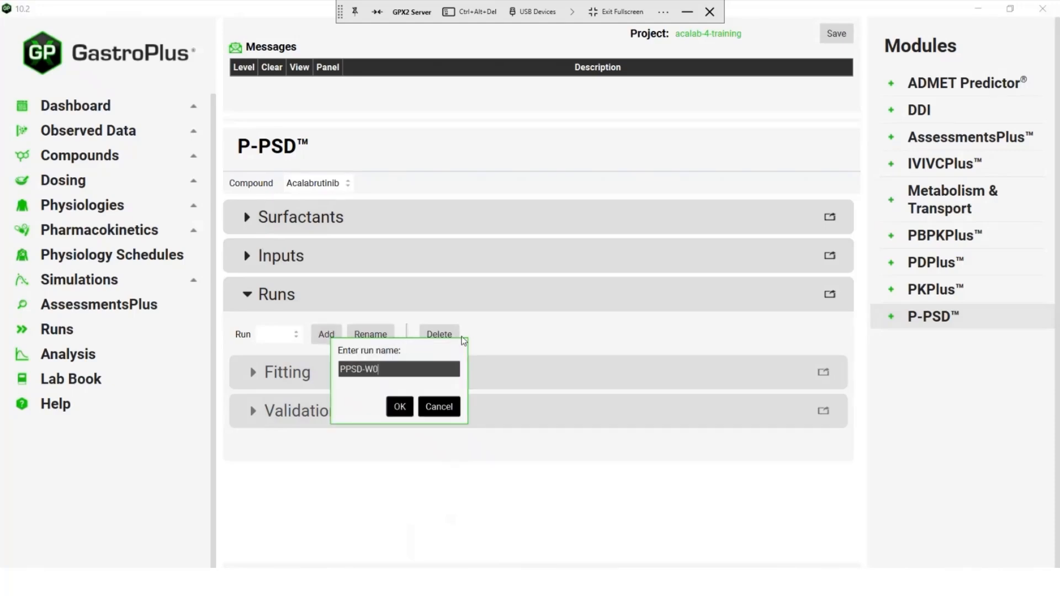
type("27180")
left_click(399, 407)
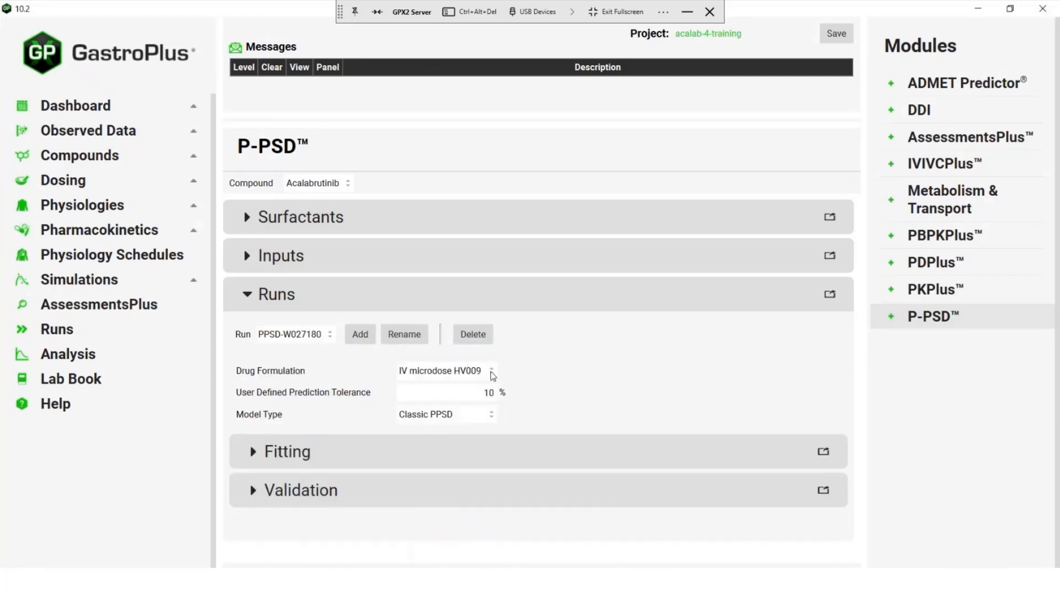
left_click(492, 373)
left_click(448, 461)
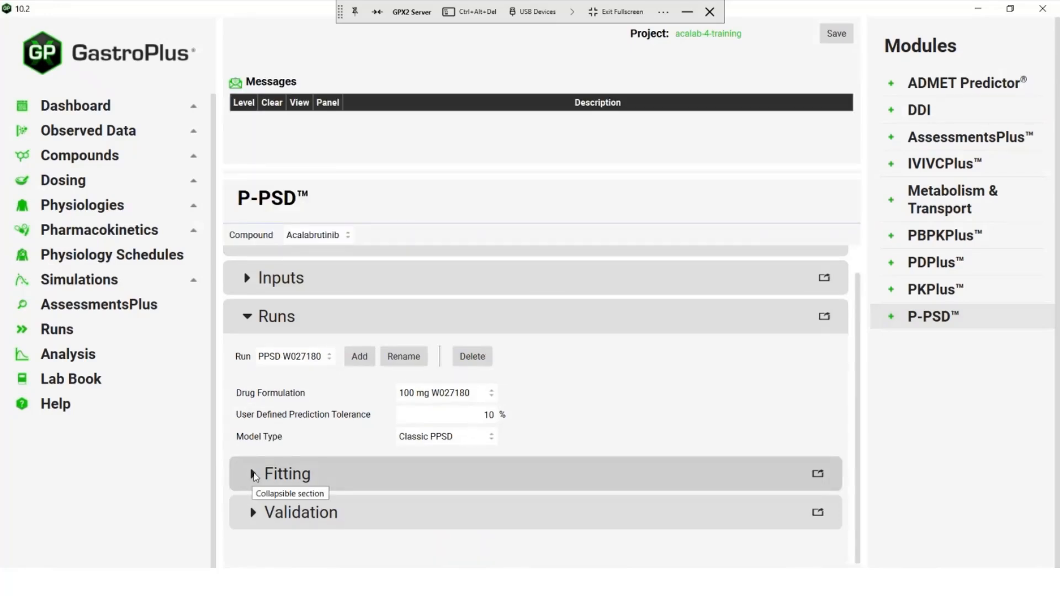
- Fit the particle size distribution of Form 1 to the W027180 pH6.8 0.2pct SDS input and review the fit plot
left_click(254, 475)
scroll(433, 386, "down", 4)
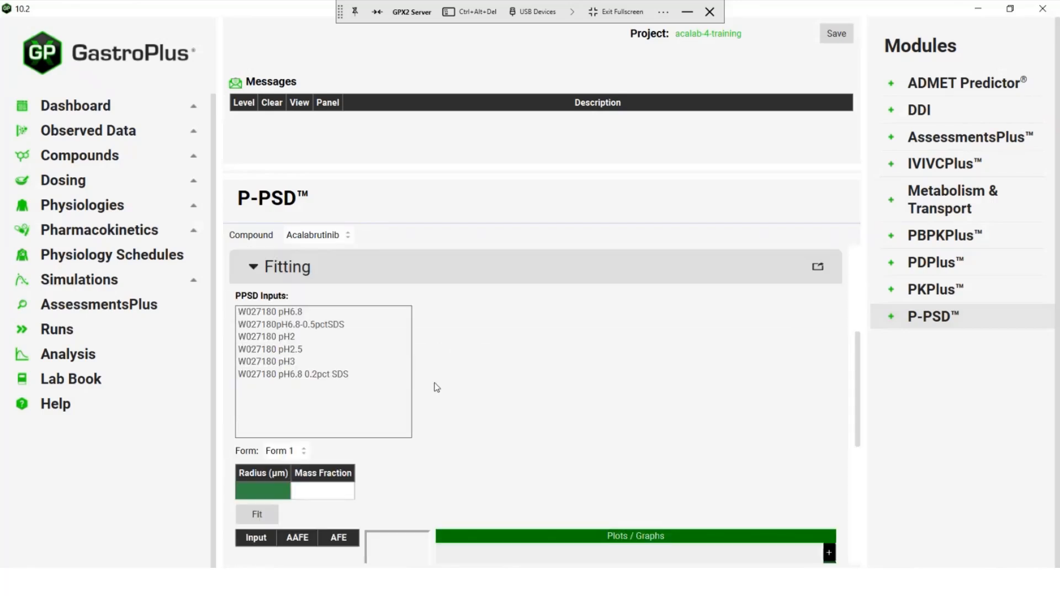
left_click(298, 380)
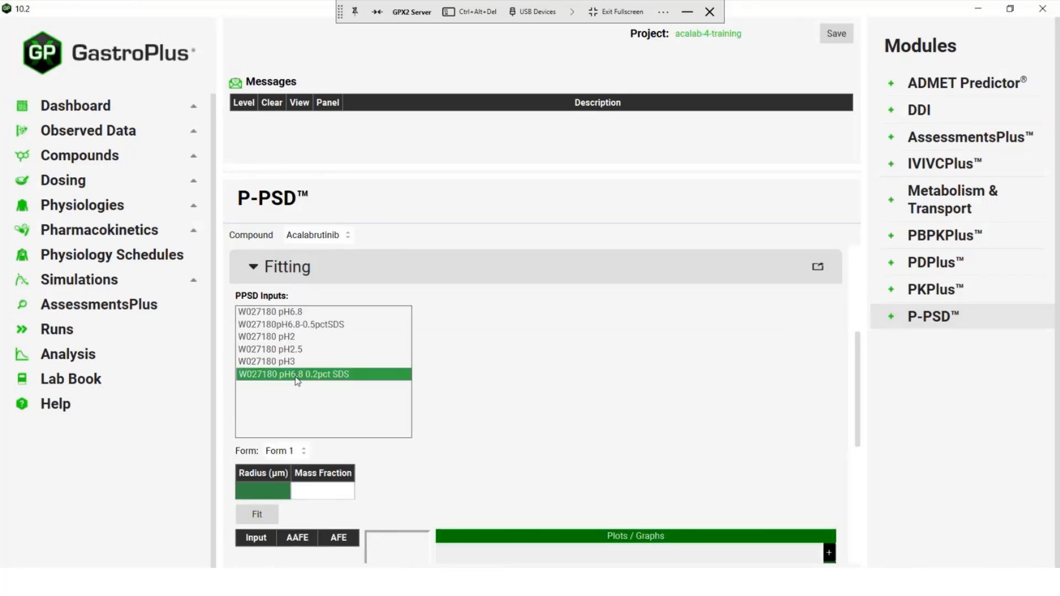
scroll(280, 461, "down", 2)
left_click(249, 395)
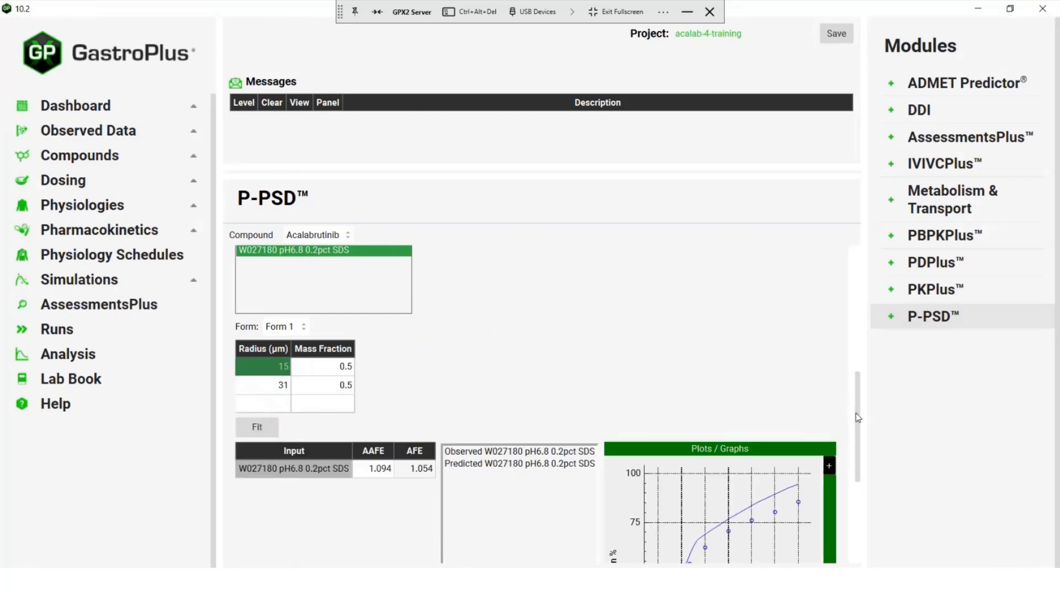
scroll(863, 431, "down", 3)
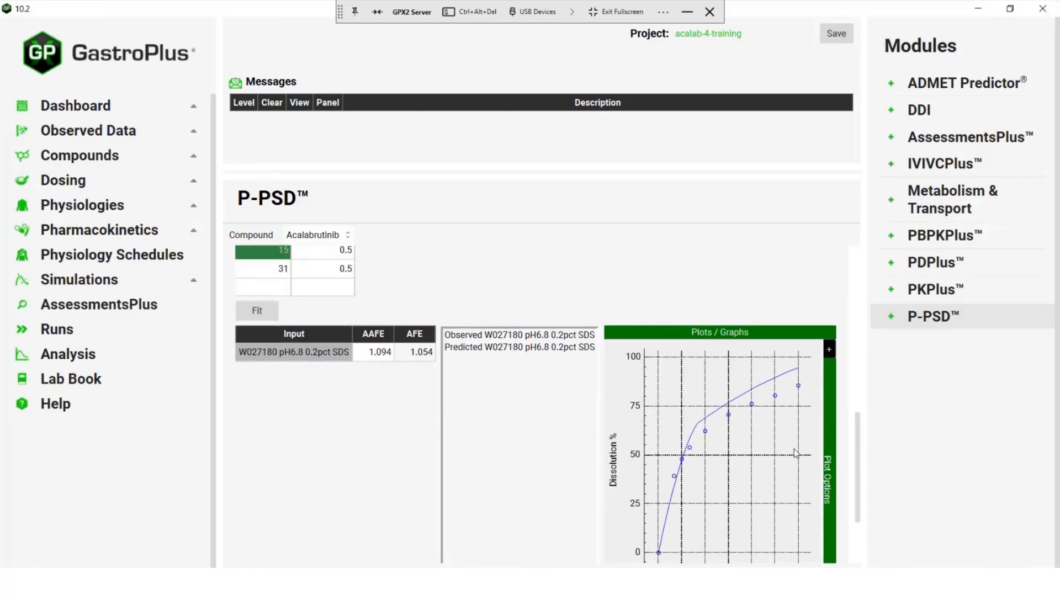
scroll(312, 307, "up", 1)
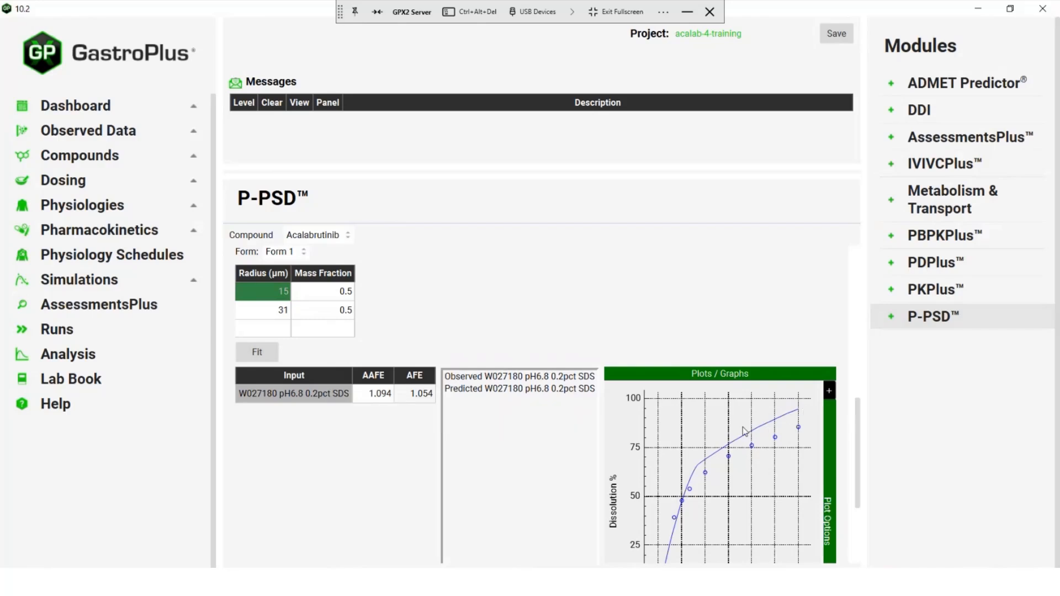
- Set the run's user defined prediction tolerance to 5%, refit the distribution, and review the updated fit
left_click_drag(863, 419, 865, 300)
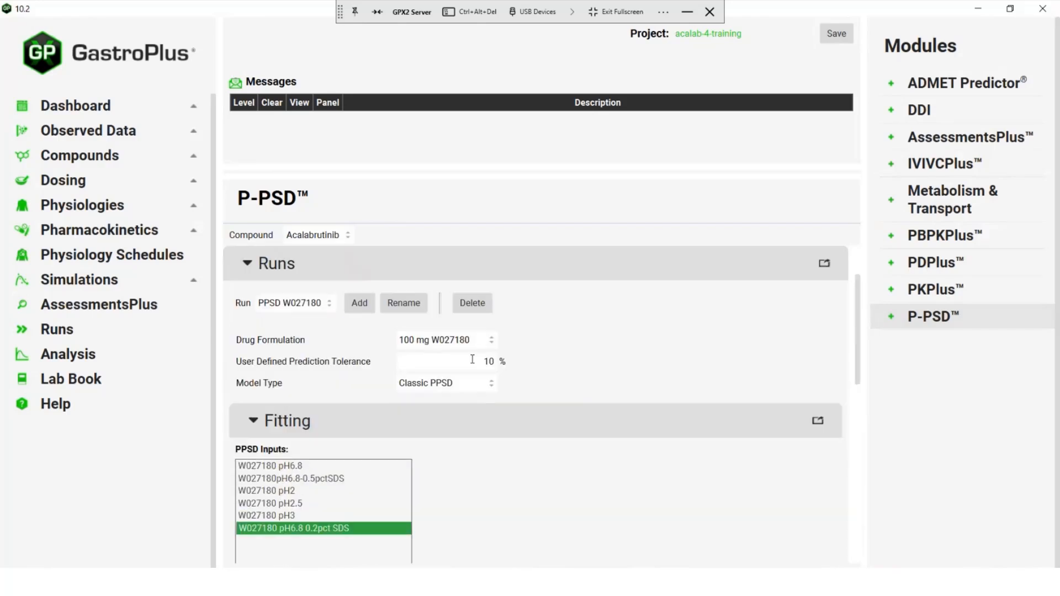
double_click(499, 361)
type("5")
scroll(537, 480, "down", 5)
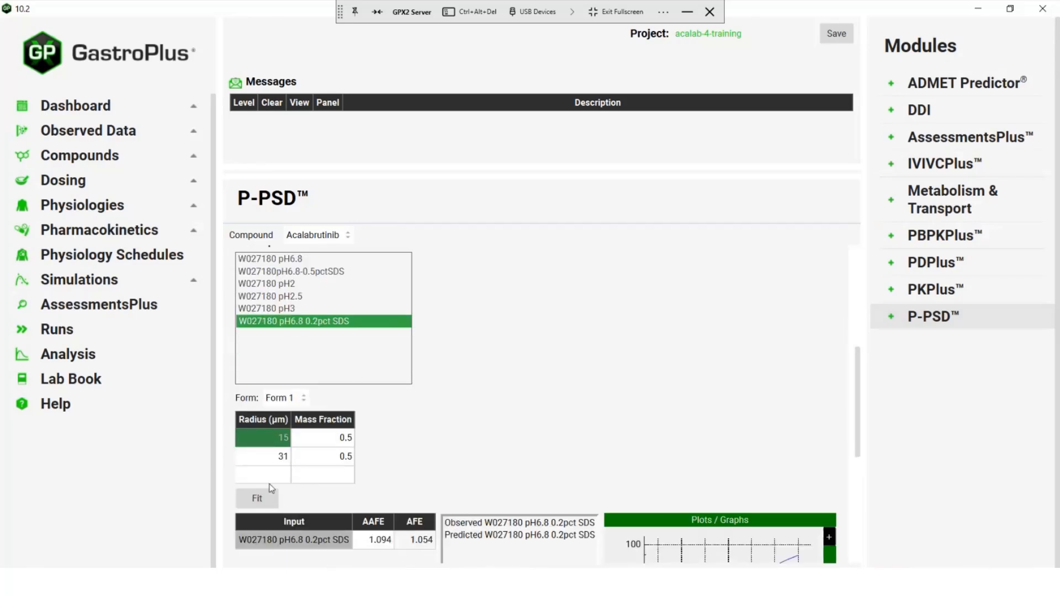
scroll(271, 488, "down", 1)
left_click(257, 457)
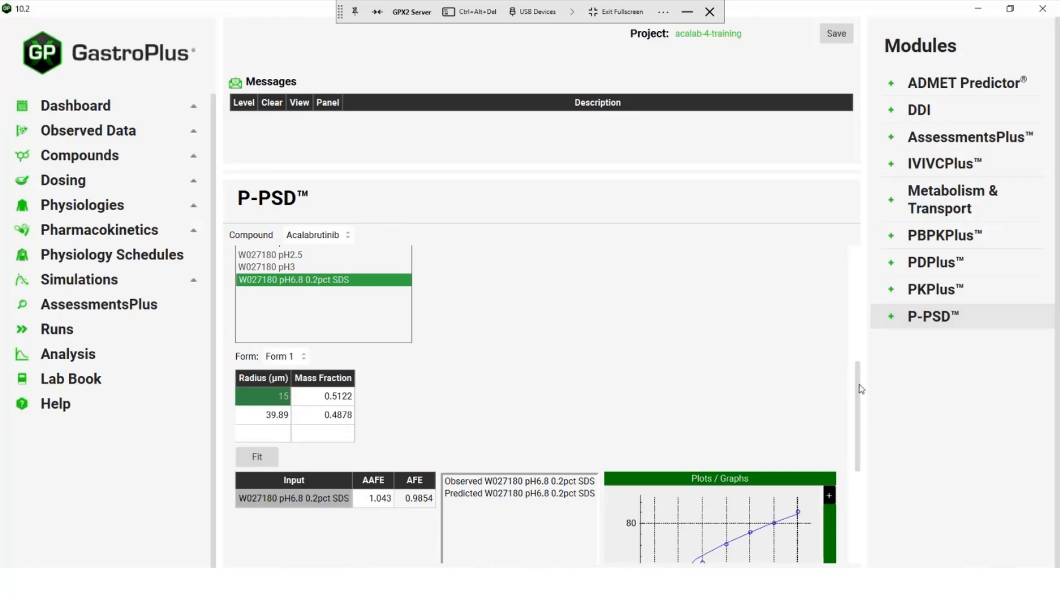
left_click_drag(860, 388, 859, 448)
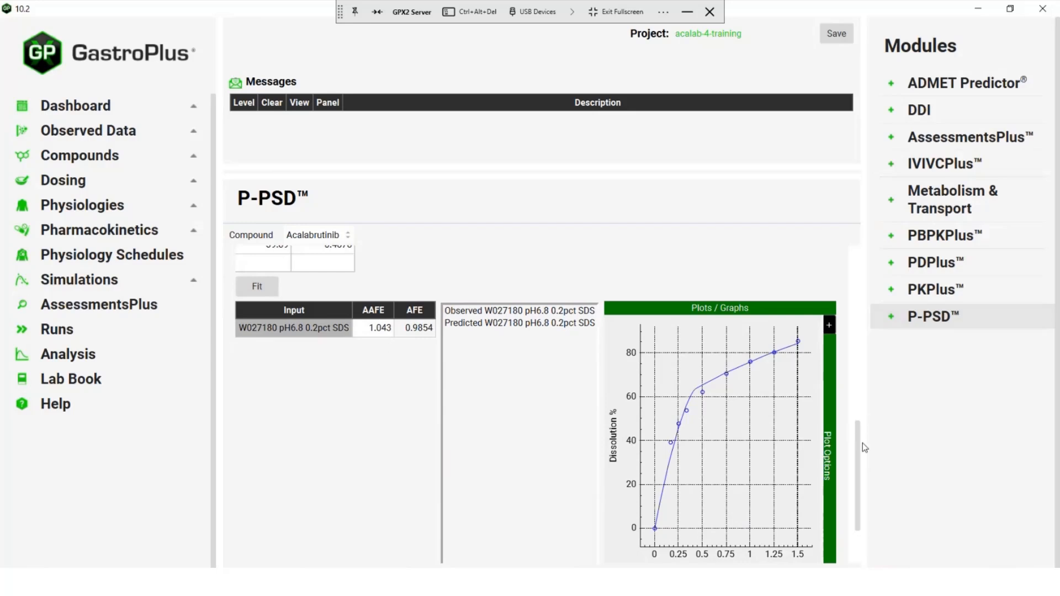
- Validate the fitted distribution against the W027180 pH6.8, pH6.8-0.5pctSDS, pH2, pH2.5 and pH3 inputs and review the results
left_click_drag(858, 448, 856, 495)
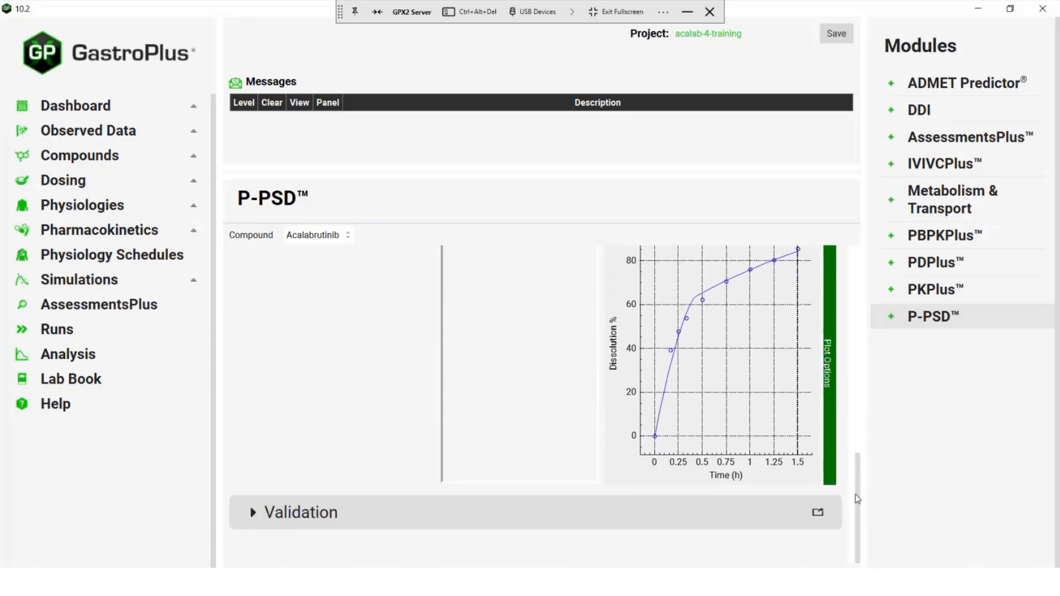
left_click(254, 513)
scroll(374, 456, "down", 4)
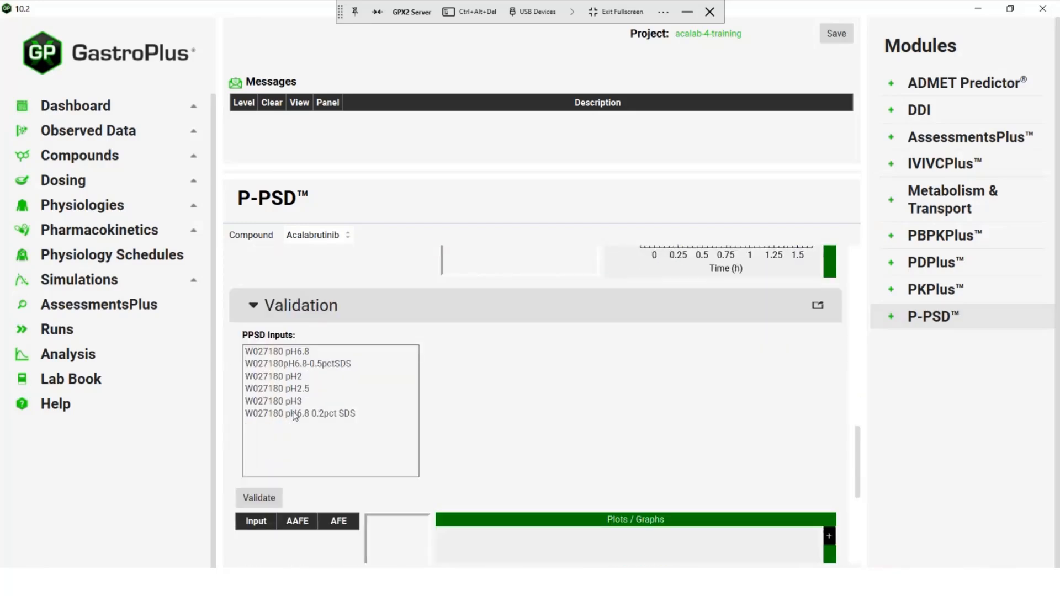
left_click(284, 351)
left_click_drag(285, 366, 290, 402)
left_click(264, 496)
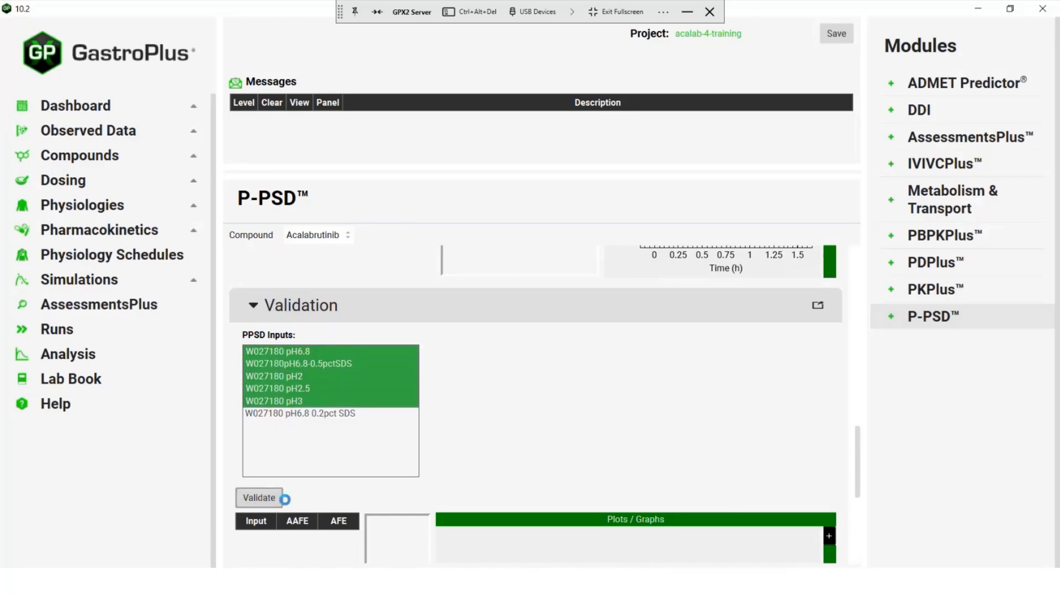
left_click_drag(860, 442, 852, 495)
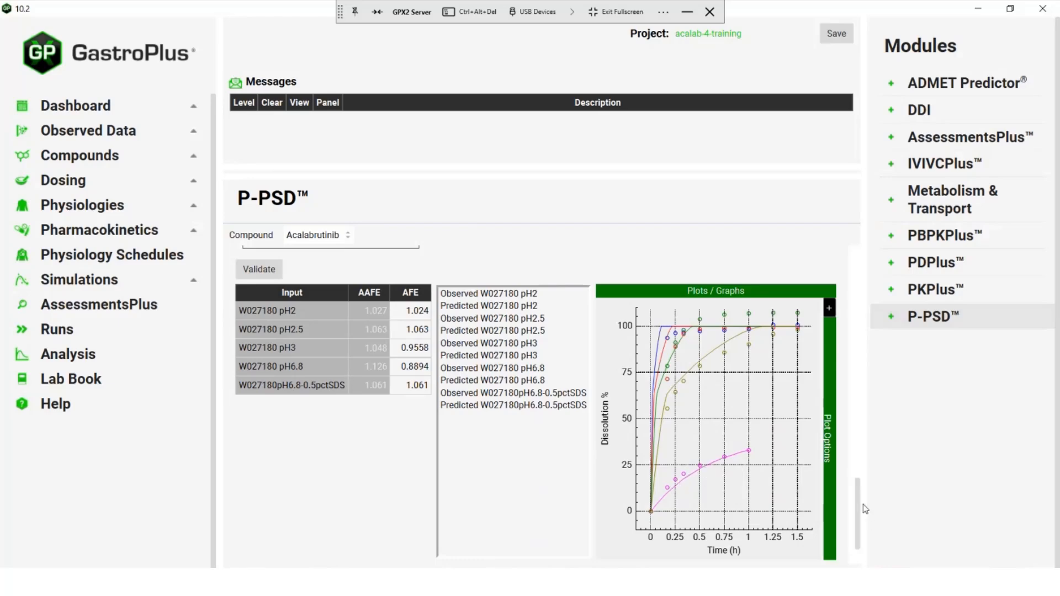
- Set the smaller radius in the fitted Form 1 distribution to 13 µm and rerun the validation
scroll(859, 503, "up", 15)
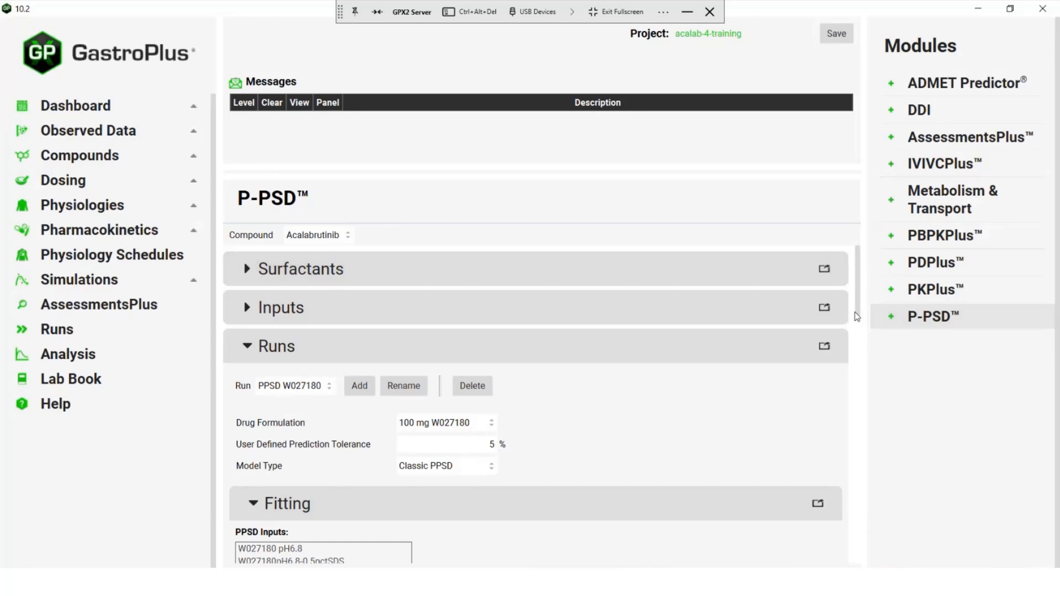
left_click_drag(858, 284, 852, 355)
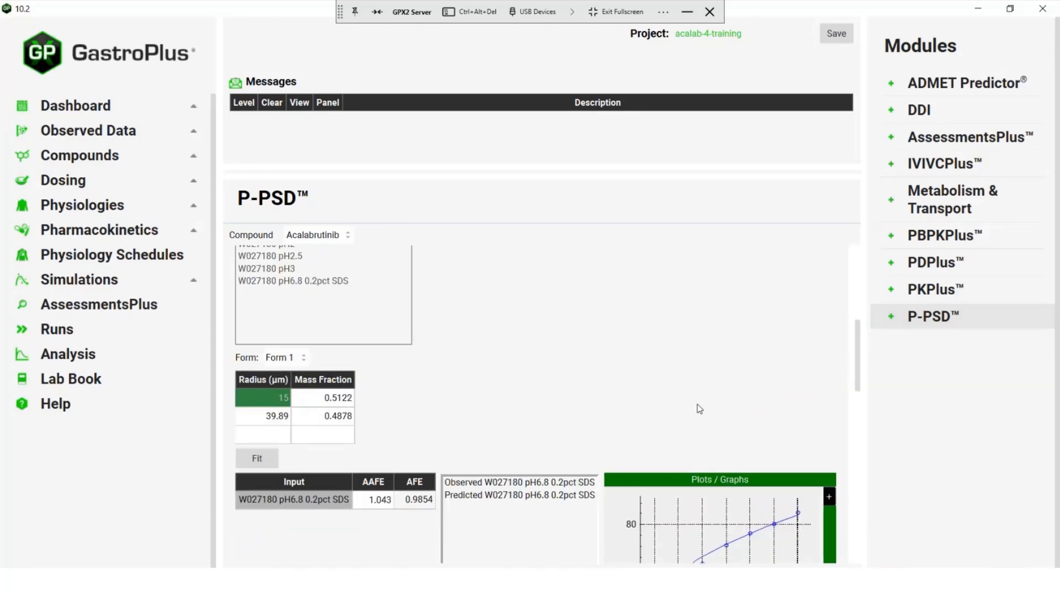
double_click(282, 398)
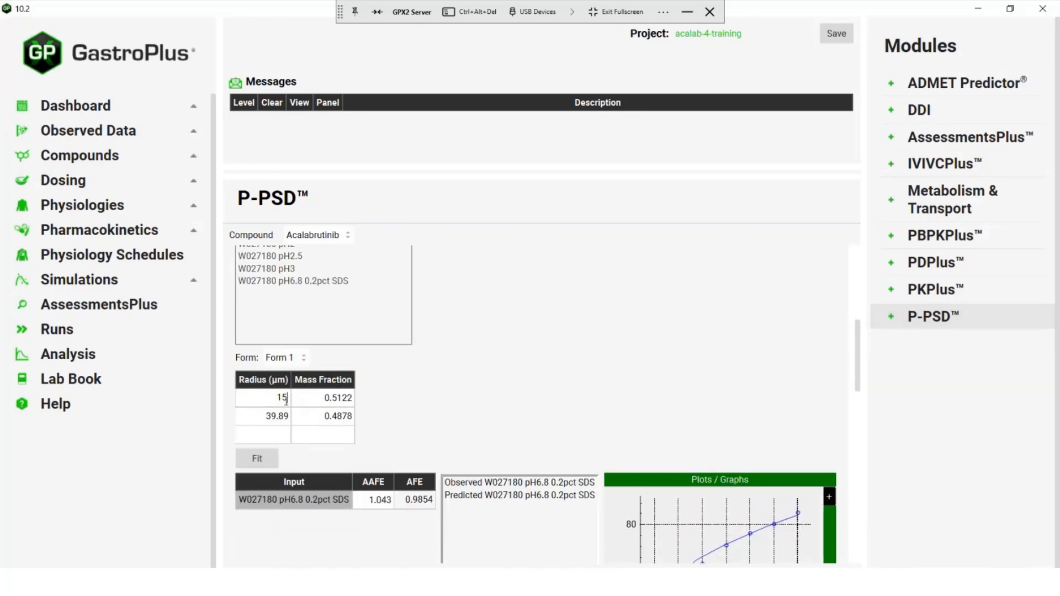
left_click_drag(286, 398, 265, 397)
type("13")
left_click_drag(859, 346, 853, 475)
left_click(256, 342)
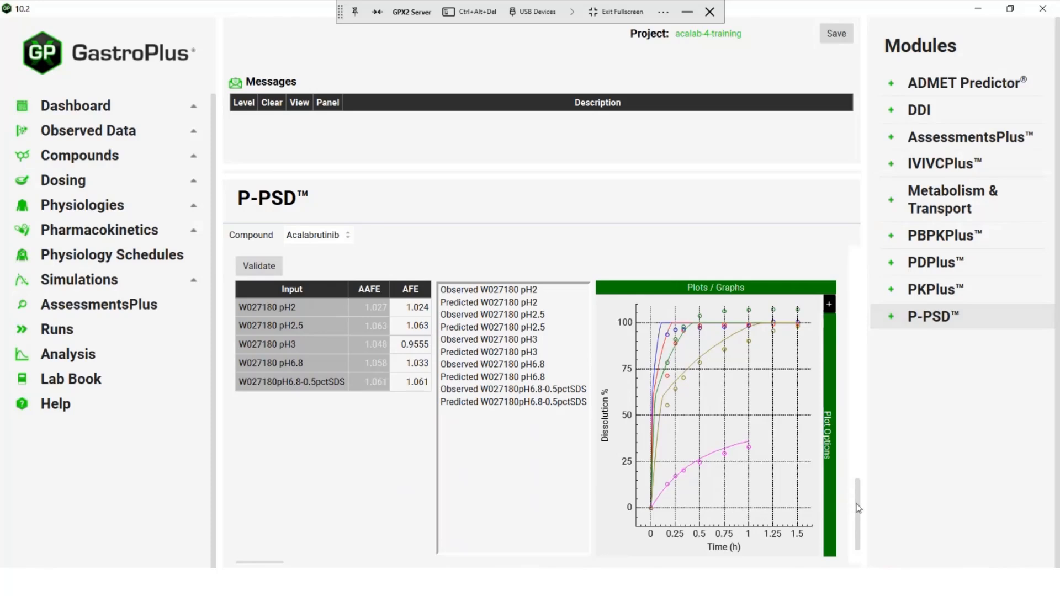
- Transfer the validated P-PSD distribution into the project
scroll(856, 505, "down", 2)
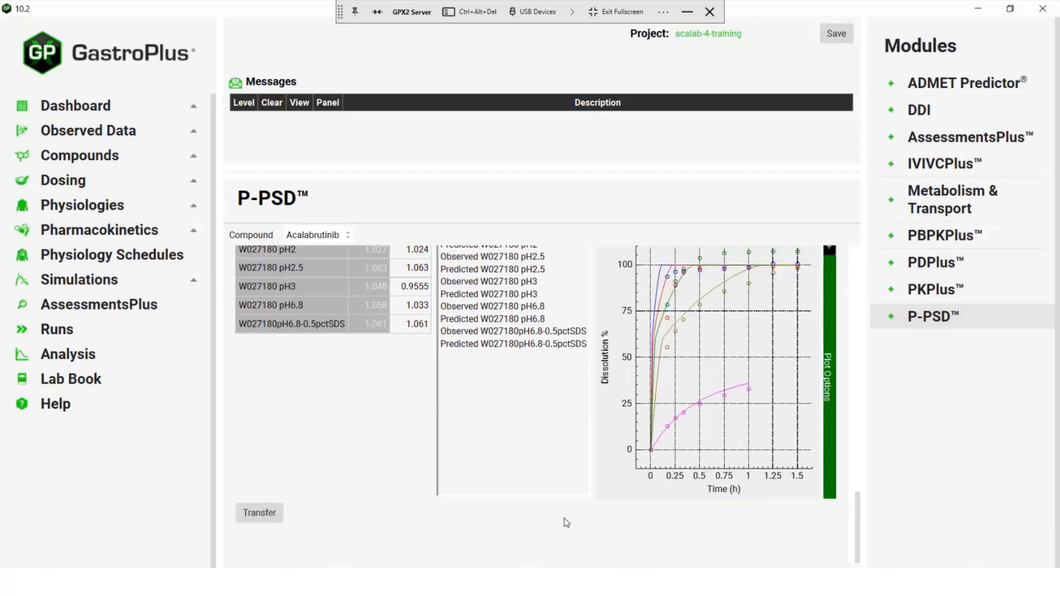
left_click(267, 513)
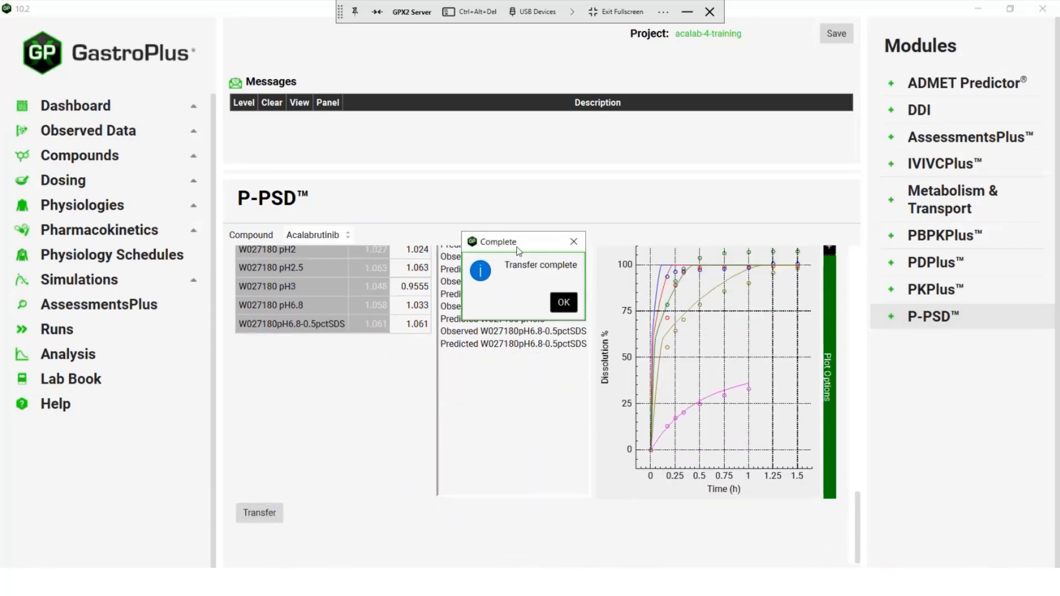
left_click(564, 303)
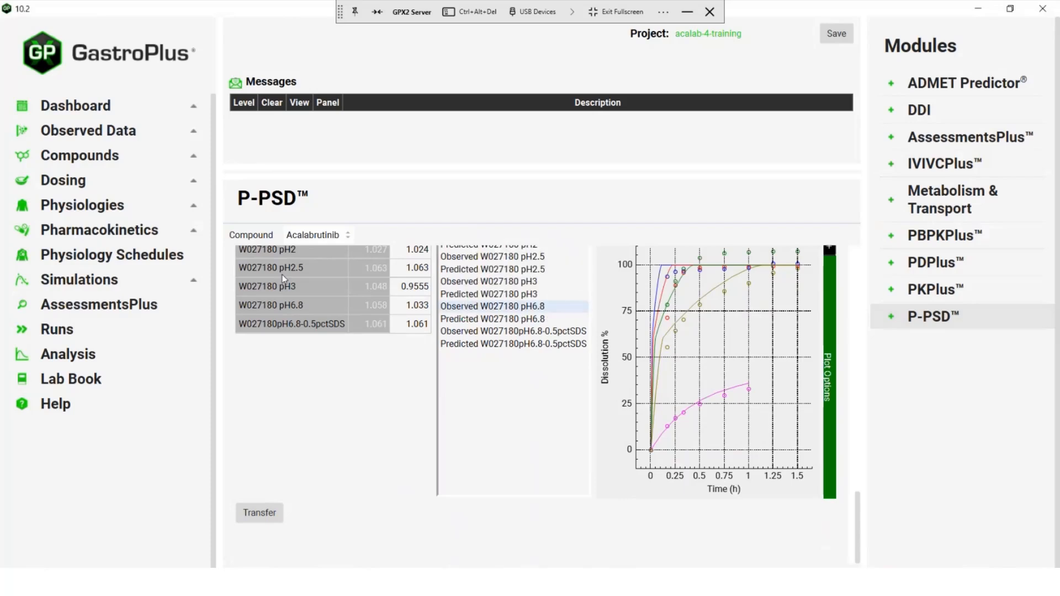
- Rename the transferred Particle Size Distribution group PPSD W0271801 in Observed Data as PPSD W027180, and review its radius and frequency table
left_click(71, 131)
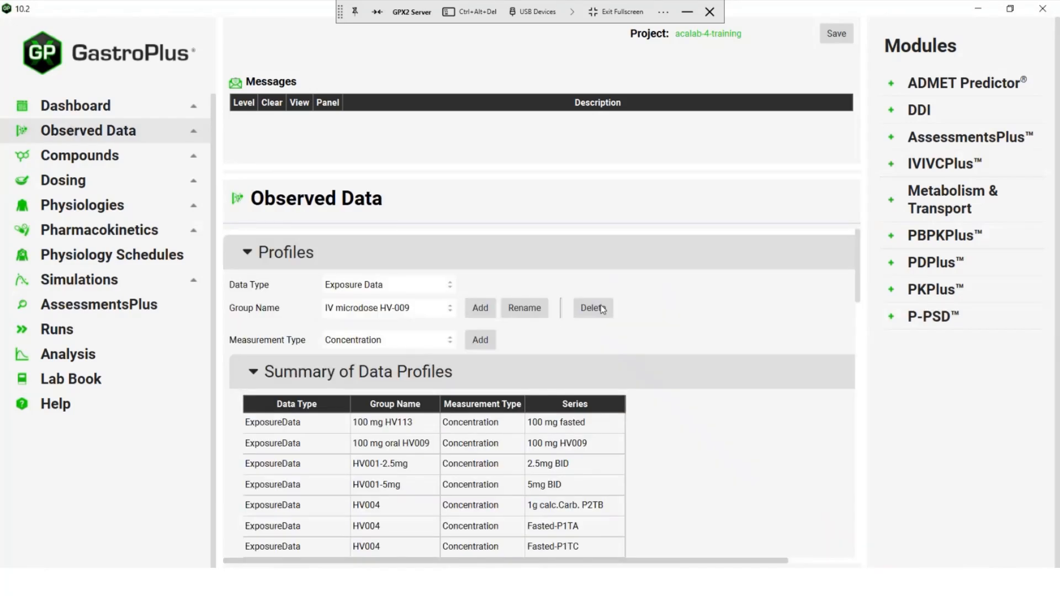
left_click(448, 287)
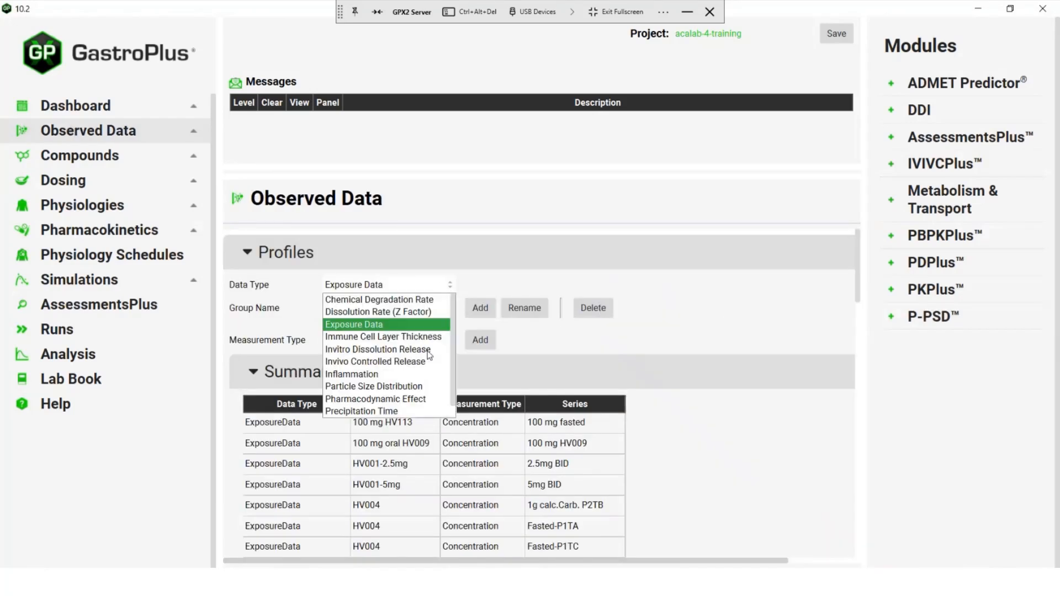
left_click(375, 386)
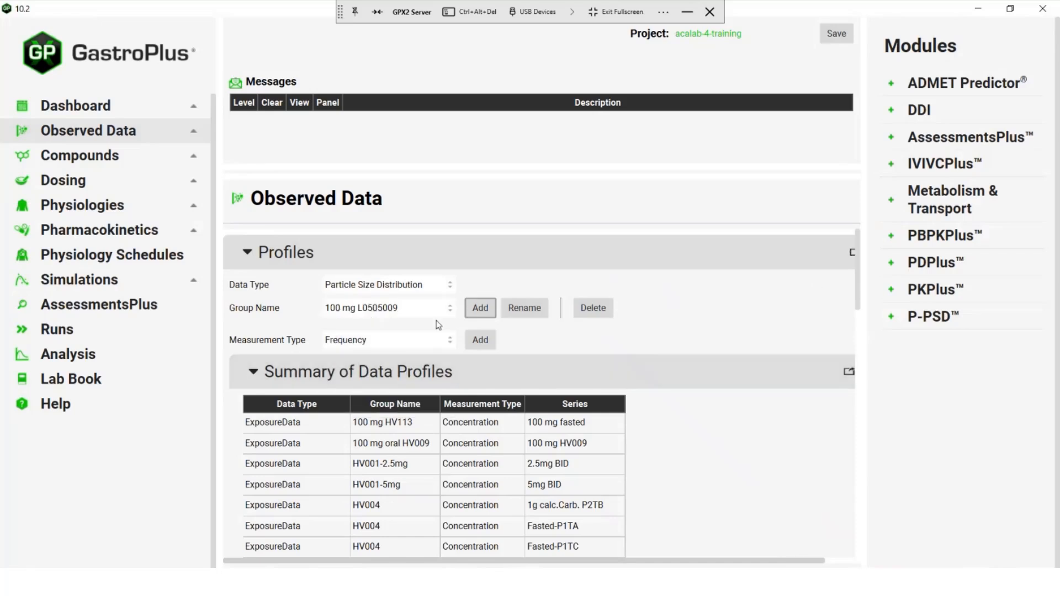
left_click(448, 308)
left_click(369, 397)
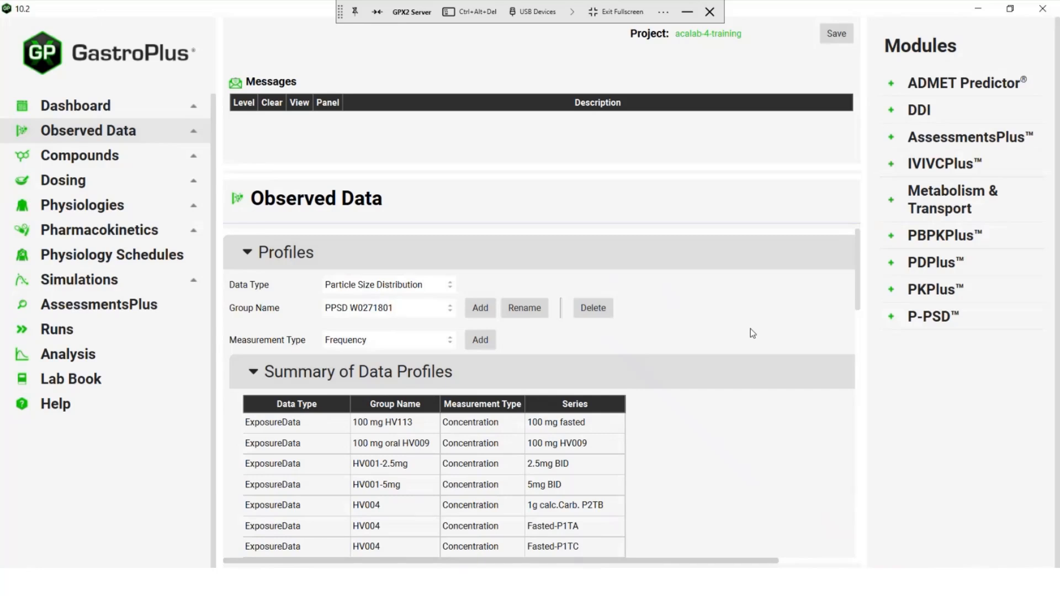
left_click(530, 305)
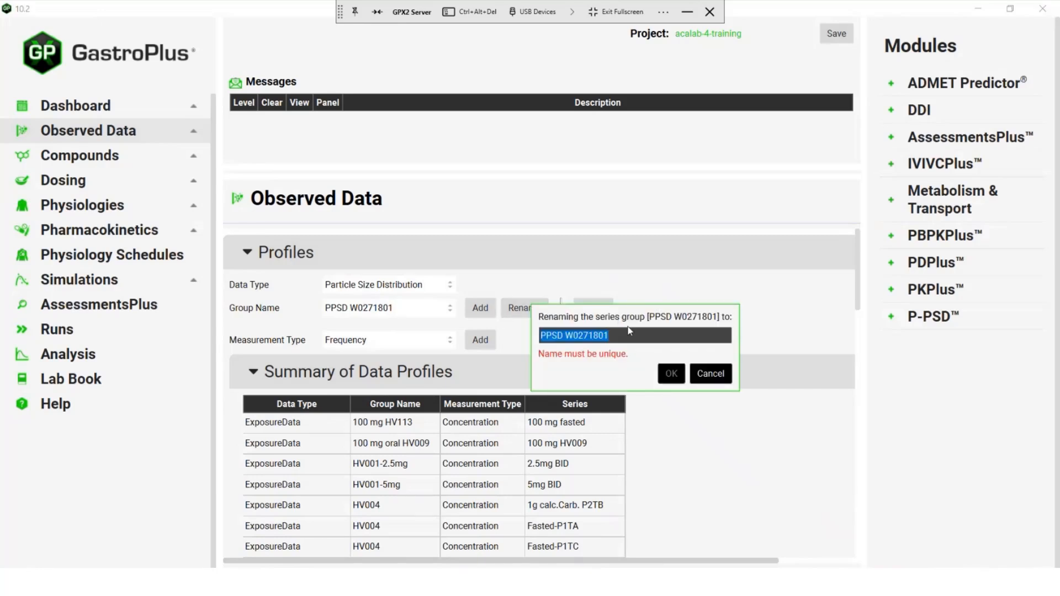
left_click(626, 335)
key("BackSpace")
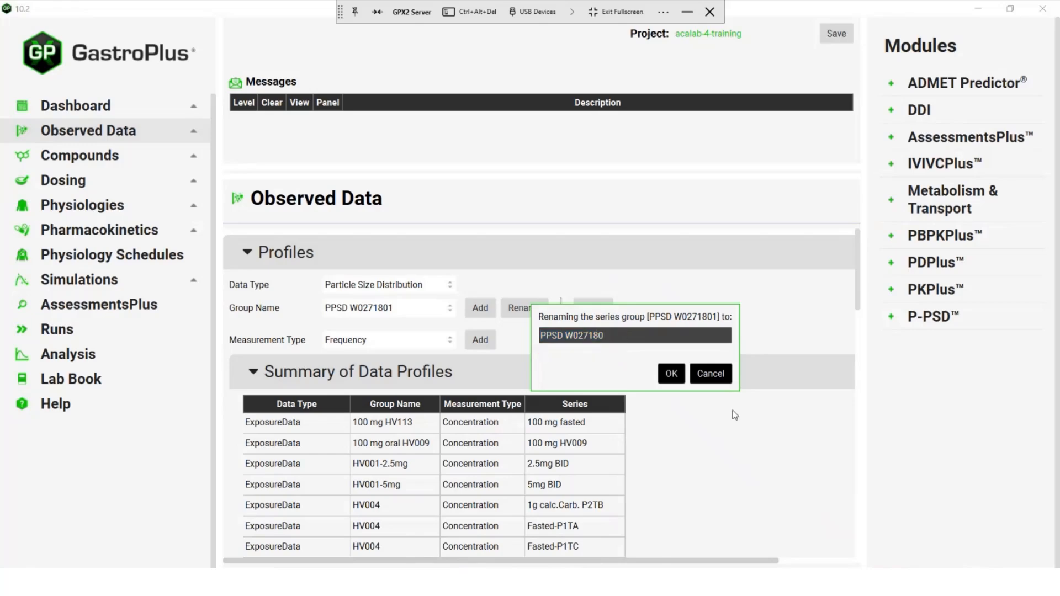
left_click(671, 373)
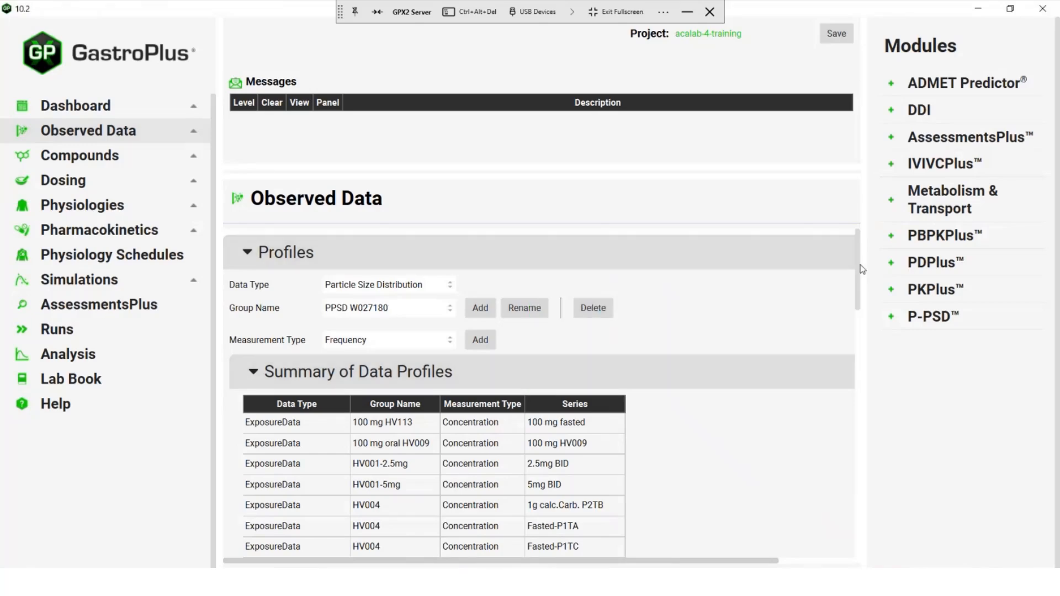
left_click_drag(859, 272, 828, 481)
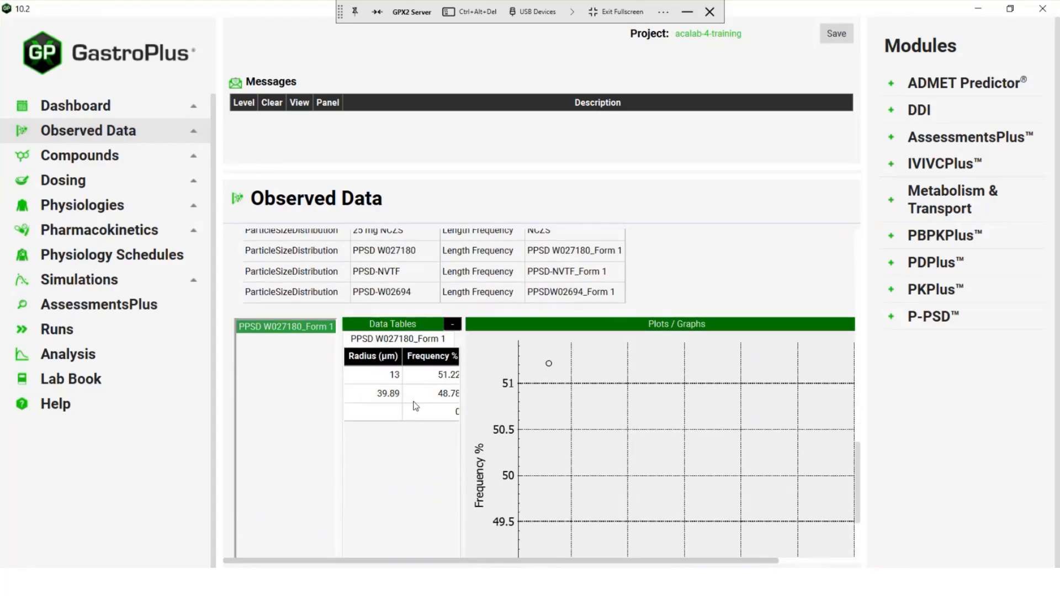